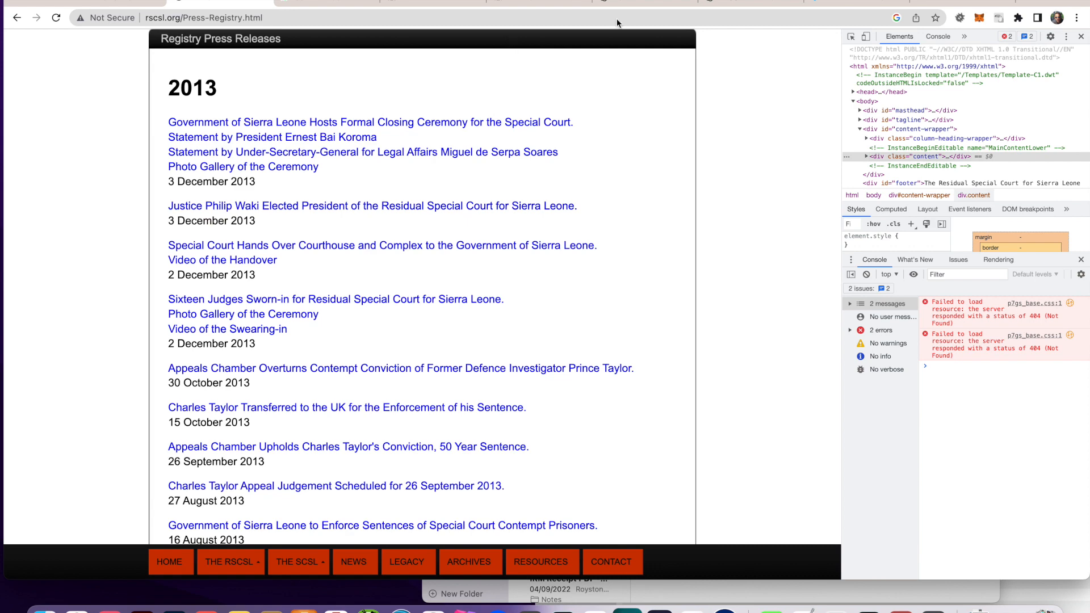
# Step: Switch to the OpenAI Playground and paste the copied press release HTML between the prompt's instruction line and its "| Date | url | title |" header
pyautogui.click(627, 5)
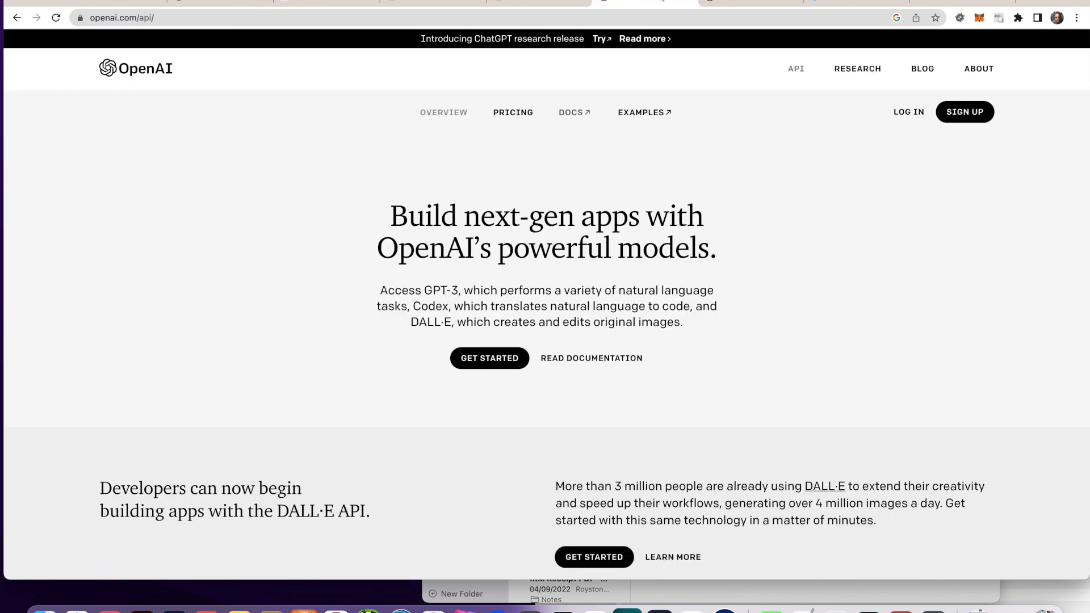
pyautogui.click(732, 5)
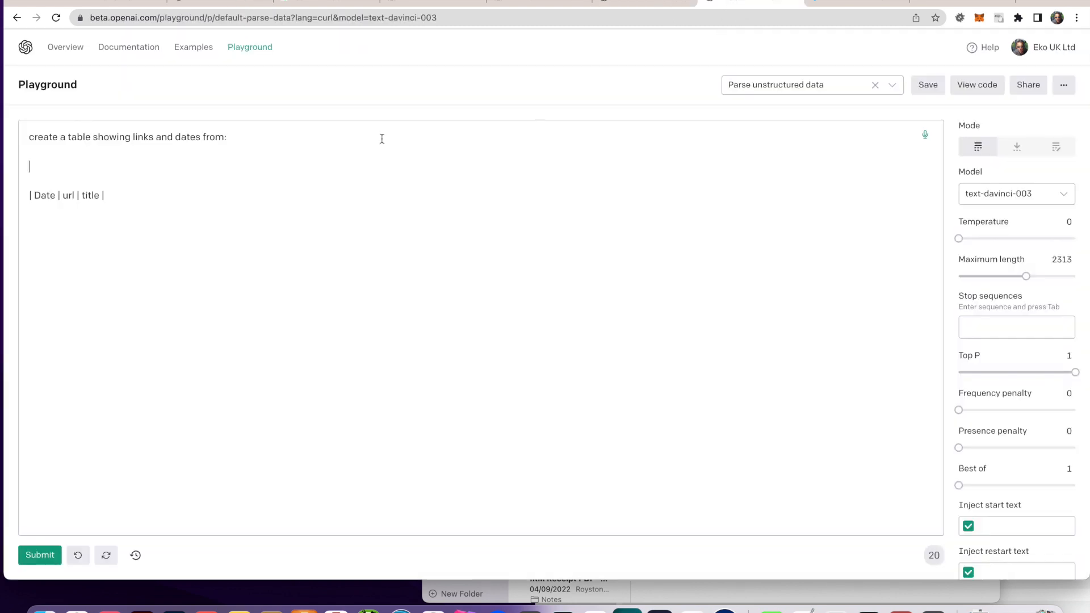
pyautogui.click(49, 164)
pyautogui.press('super+v')
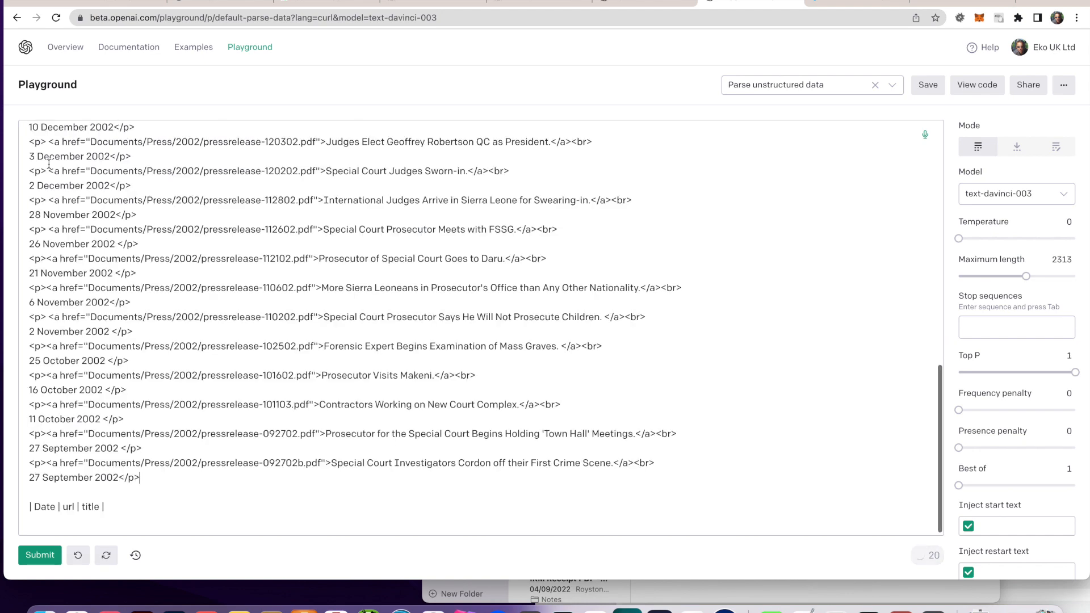
pyautogui.scroll(2, 87, 379)
pyautogui.scroll(10, 88, 379)
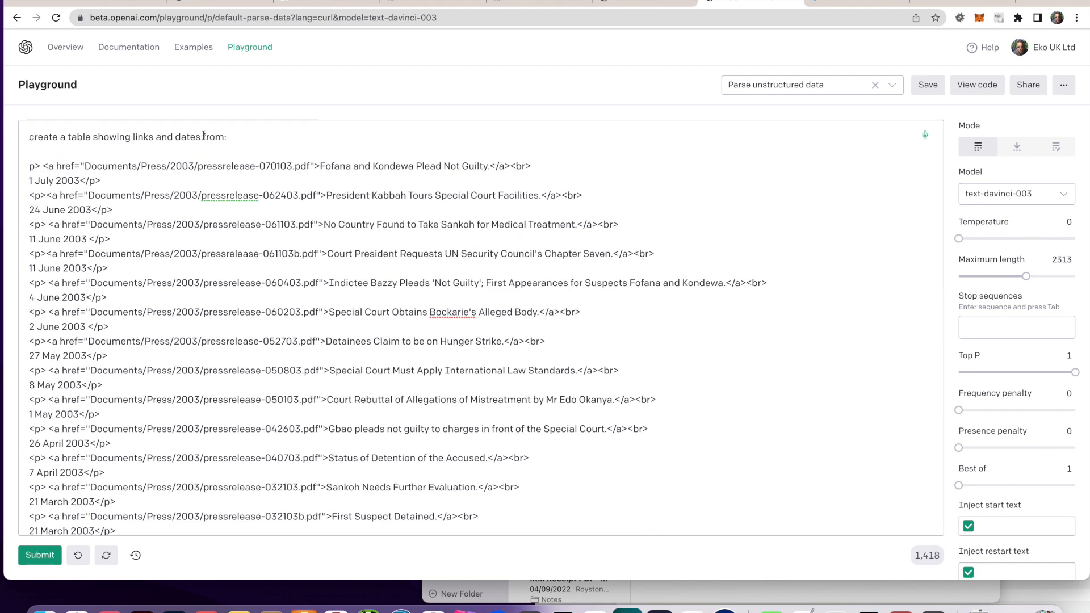
# Step: Place the cursor after the "| Date | url | title |" header and submit the prompt to generate the table
pyautogui.scroll(-15, 238, 138)
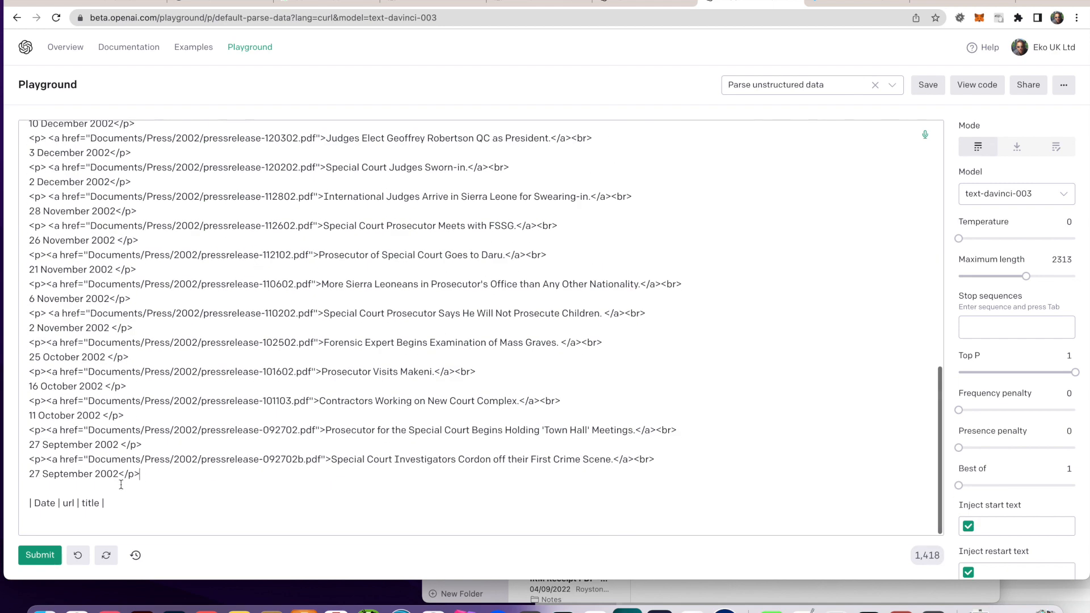
pyautogui.click(113, 506)
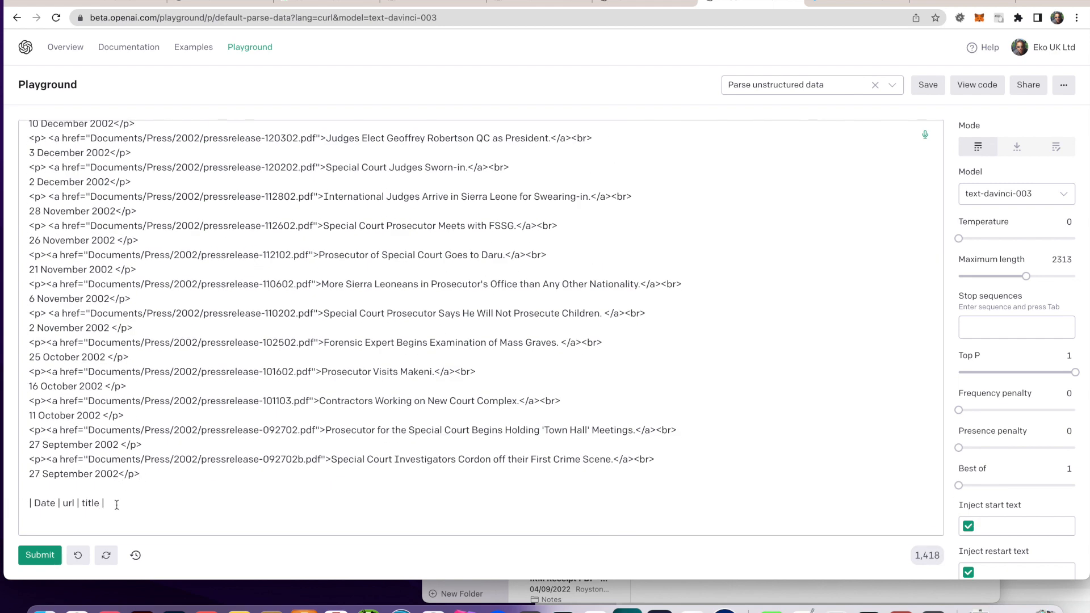
pyautogui.click(39, 561)
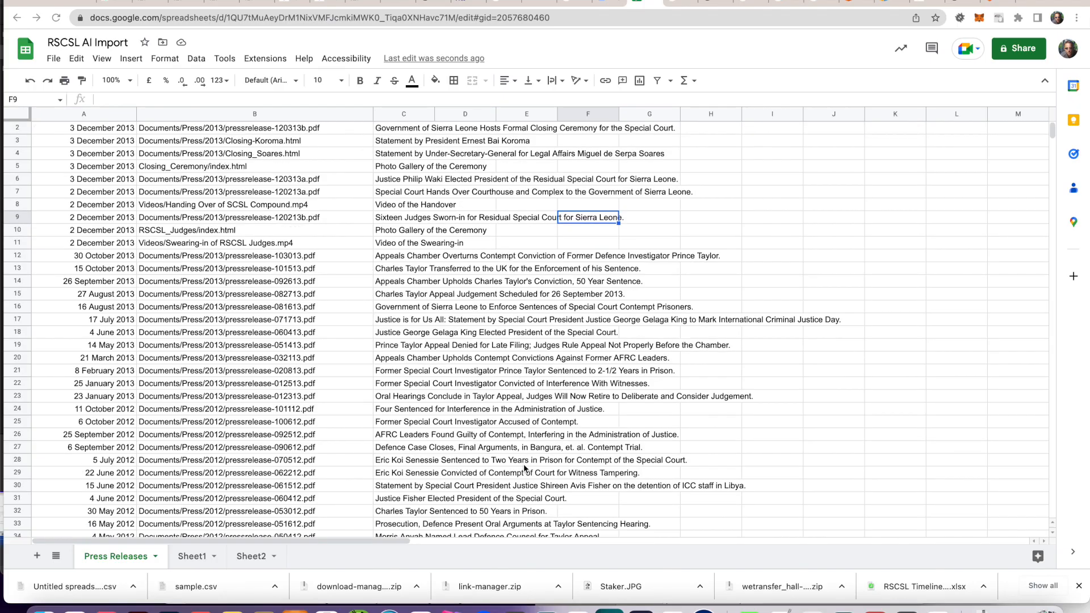
# Step: Insert an empty column between Link and Title on the Press Releases sheet
pyautogui.scroll(-10, 471, 329)
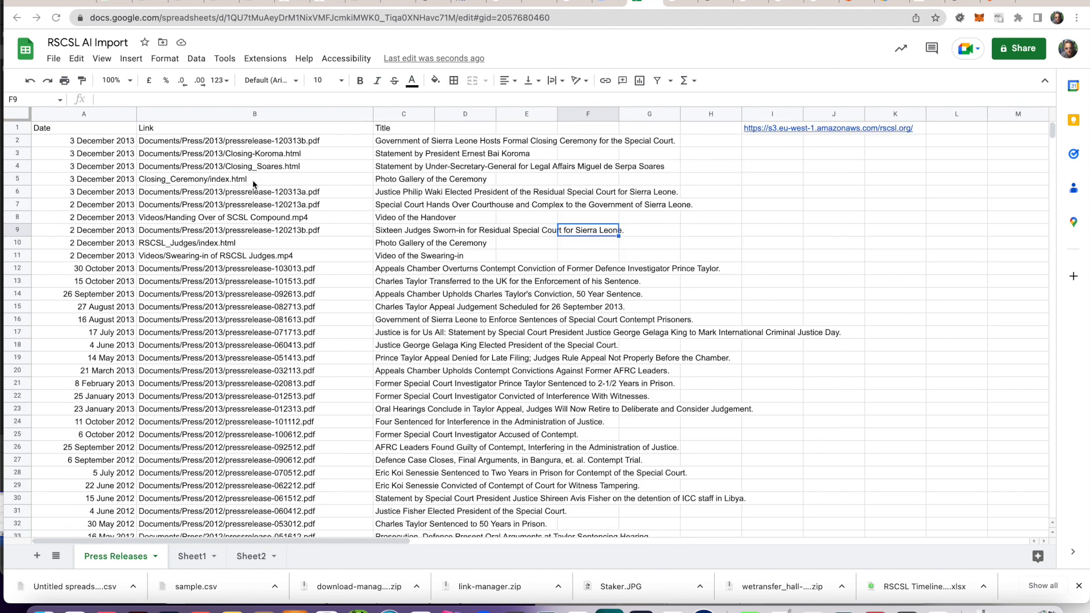
pyautogui.click(152, 143)
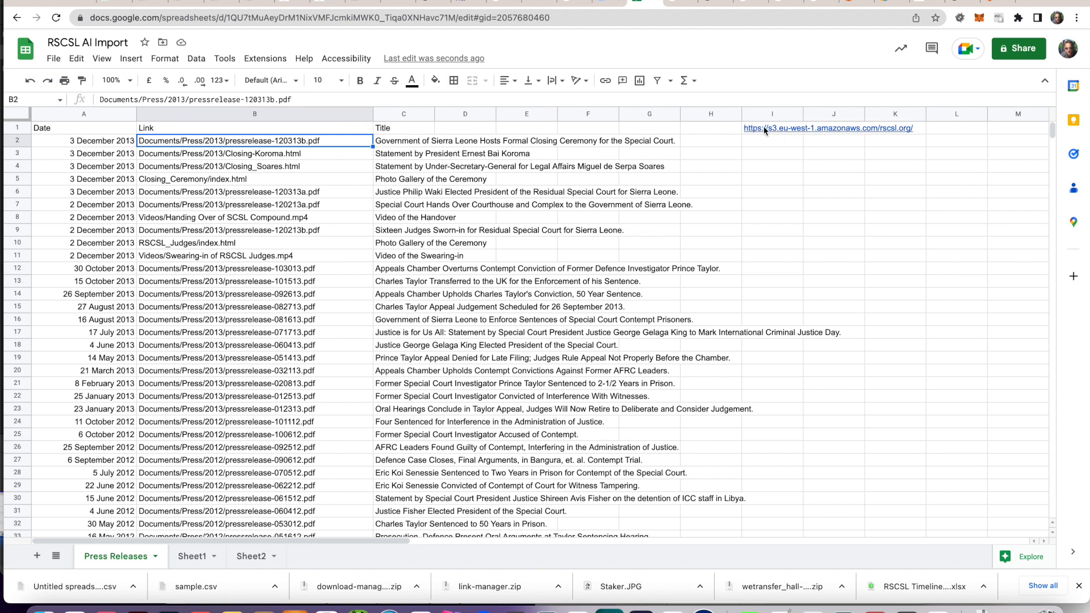
pyautogui.click(392, 115)
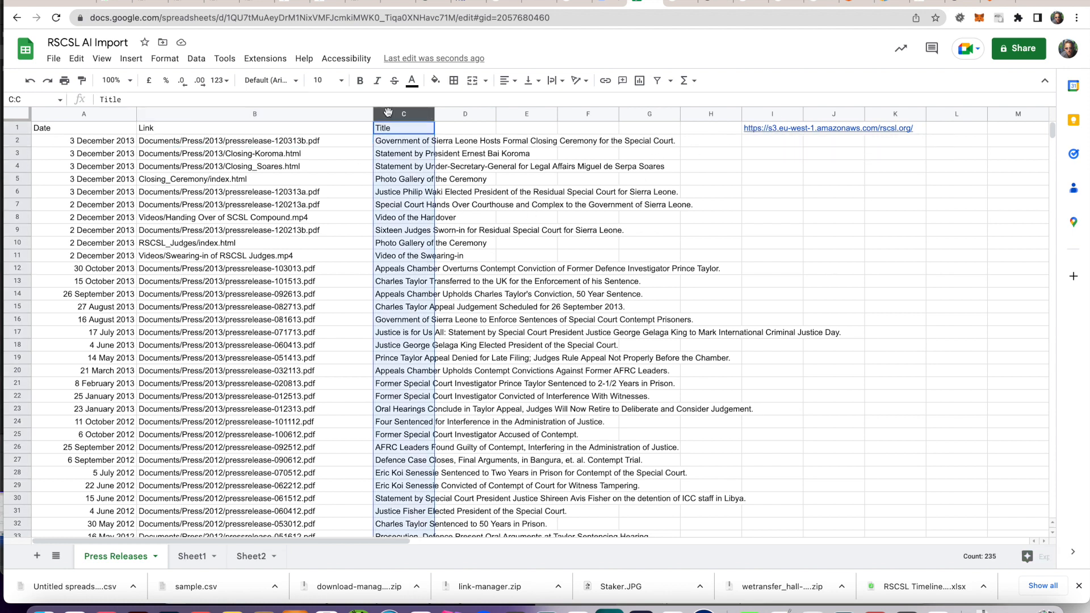
pyautogui.rightClick(391, 115)
pyautogui.click(462, 216)
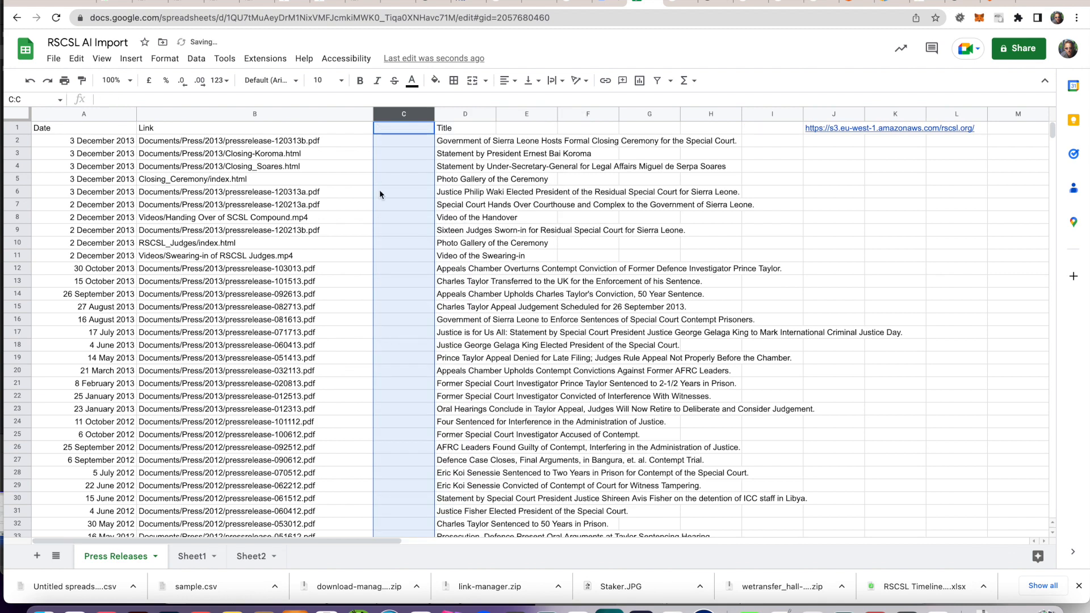
# Step: Enter =CONCAT(basepath,B2) in cell C2 and fit column C's width to its contents
pyautogui.click(384, 145)
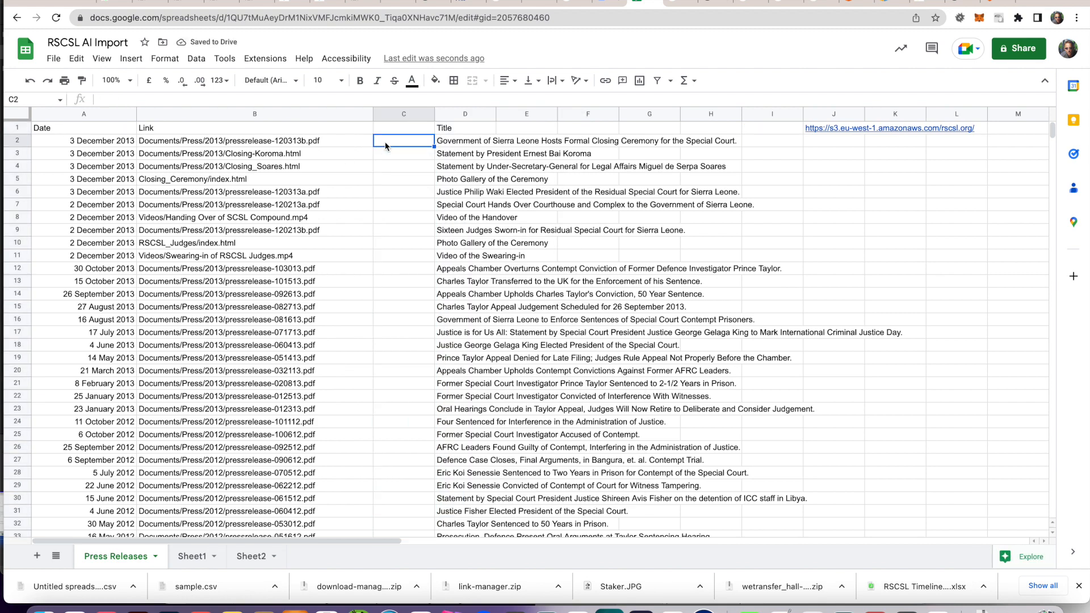
pyautogui.write('=CONCAT(A2,B2)')
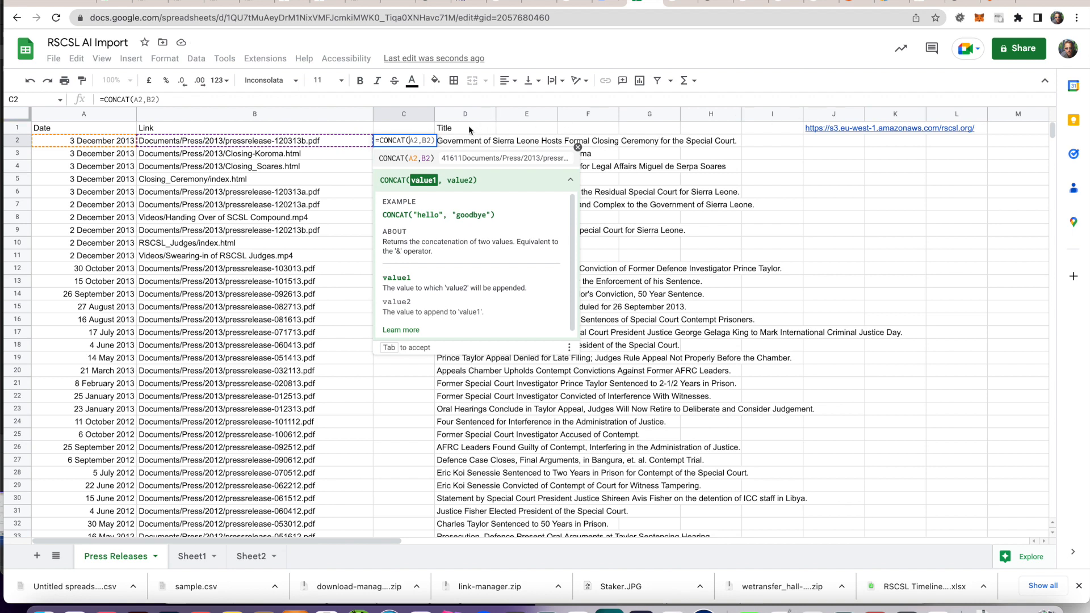
pyautogui.press('Delete')
pyautogui.press('Delete')
pyautogui.press('Delete')
pyautogui.press('Delete')
pyautogui.press('Delete')
pyautogui.press('Delete')
pyautogui.write('base')
pyautogui.click(404, 186)
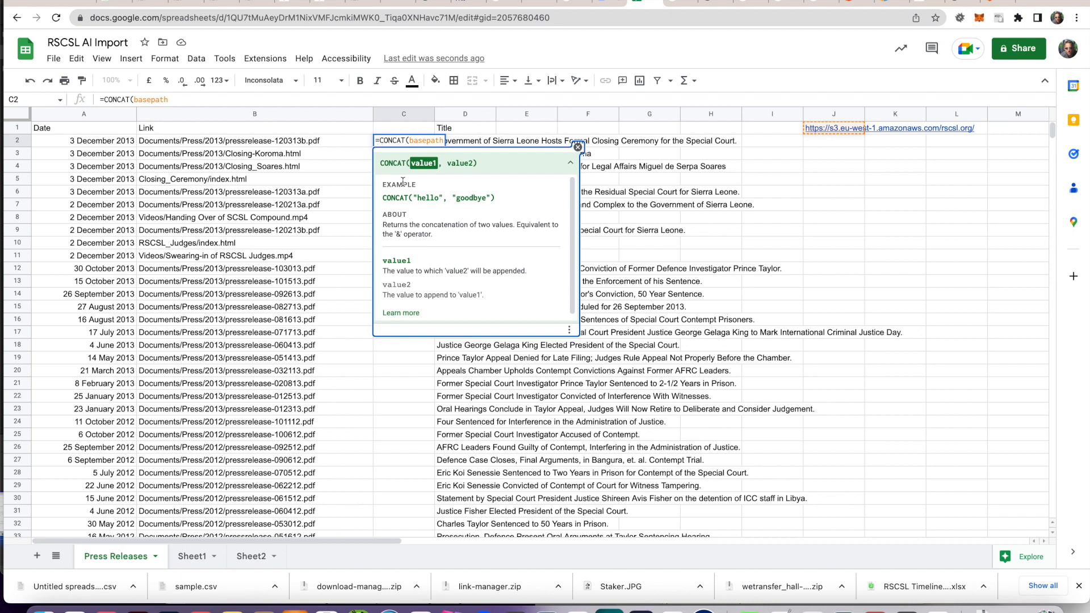
pyautogui.click(227, 100)
pyautogui.write(',')
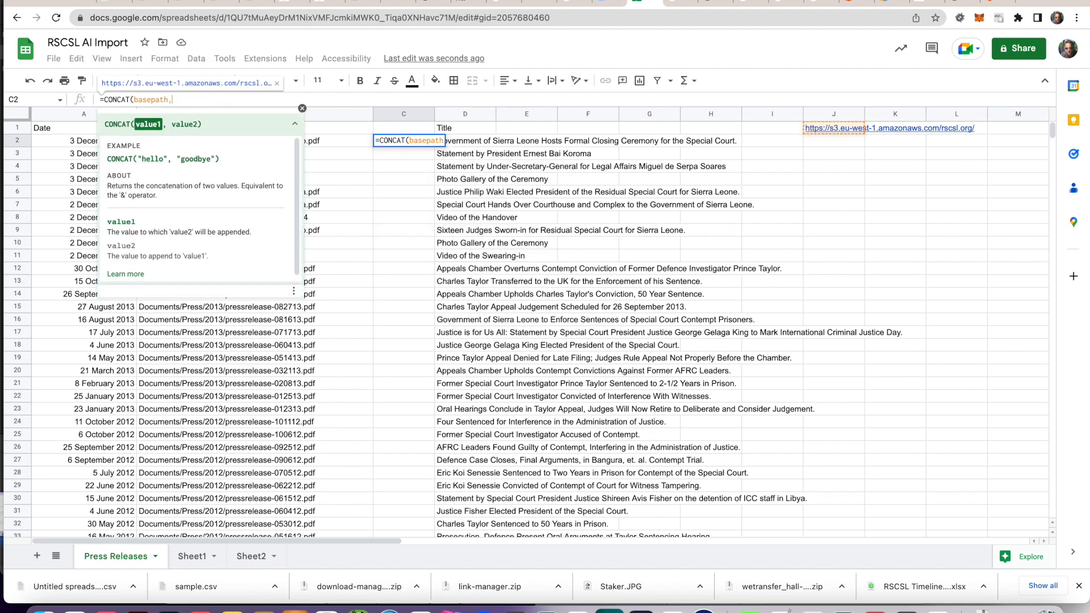
pyautogui.click(326, 141)
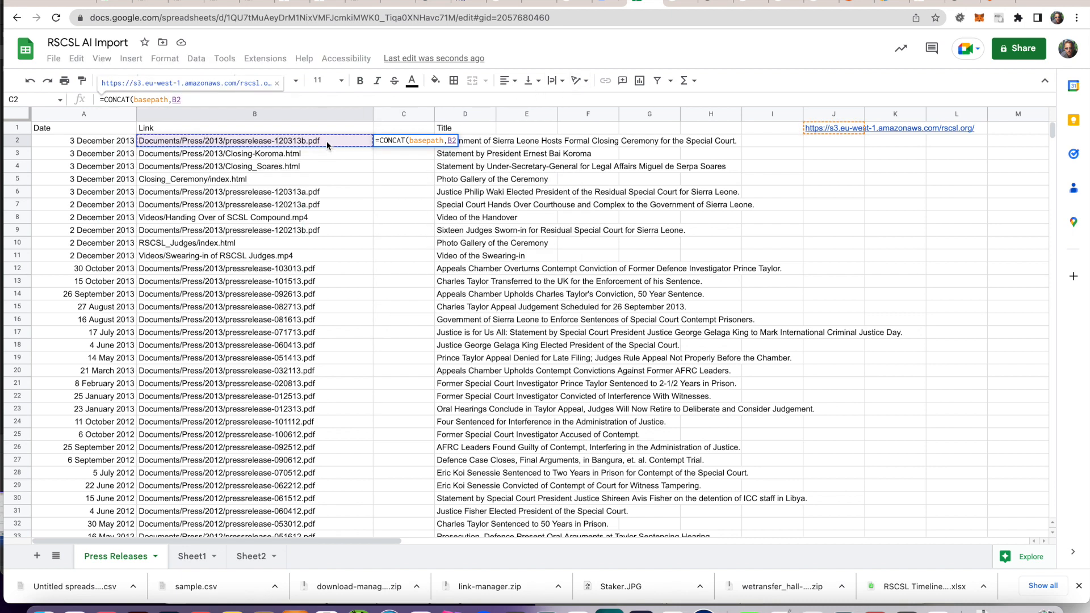
pyautogui.press('Return')
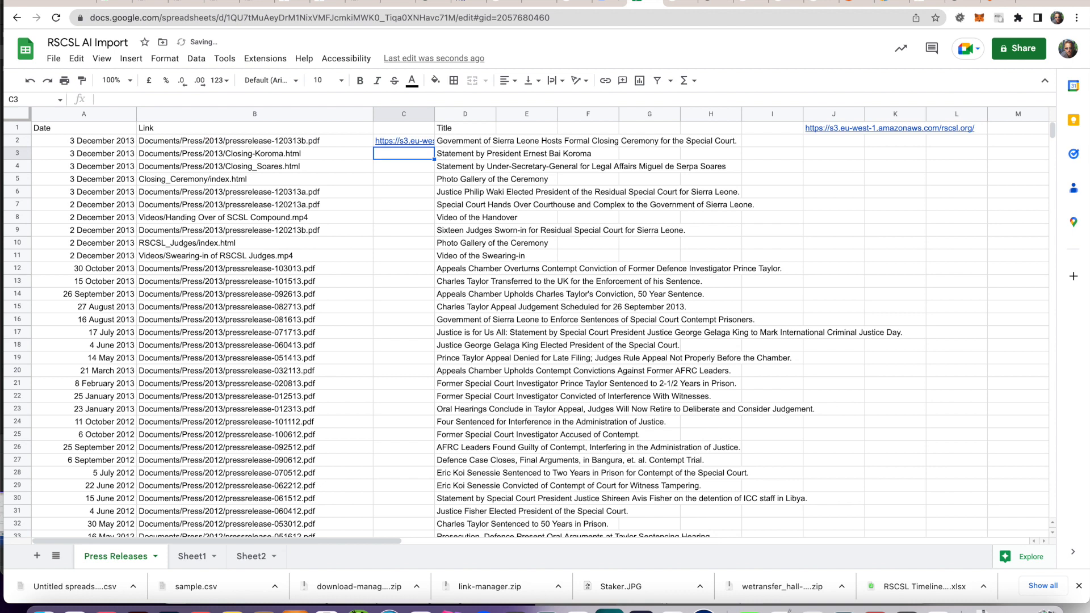
pyautogui.doubleClick(434, 116)
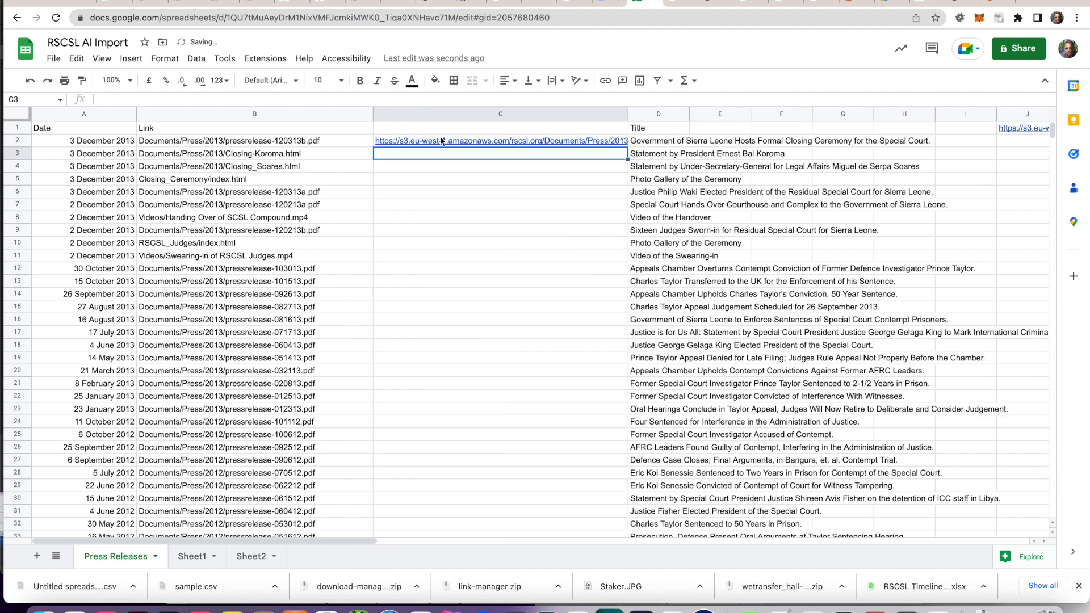
# Step: Copy the CONCAT formula from C2 down to C233, the last press release row
pyautogui.click(568, 141)
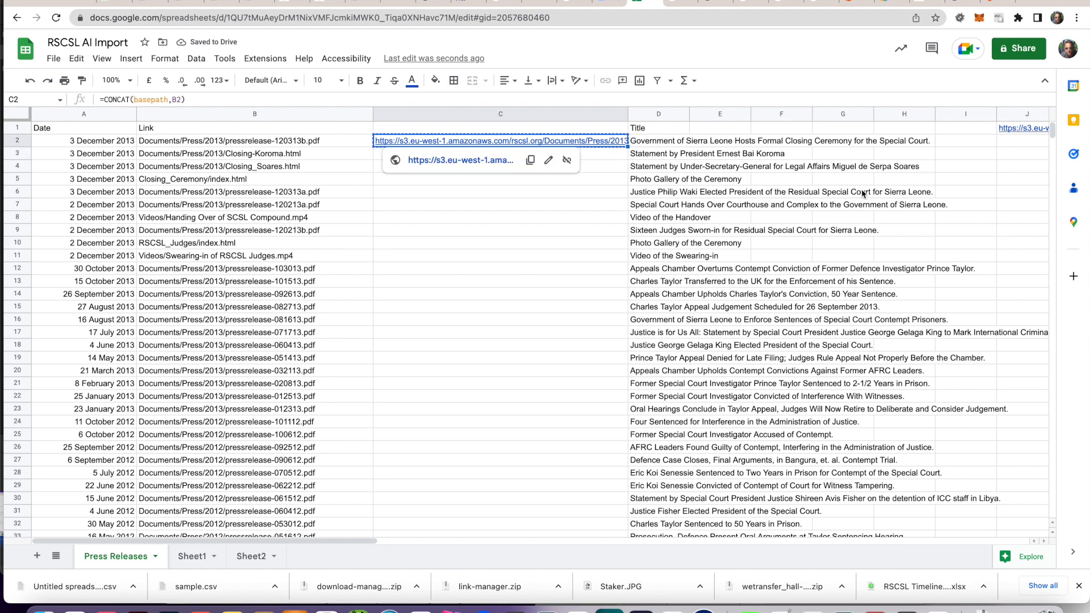
pyautogui.moveTo(1052, 126); pyautogui.dragTo(1051, 219)
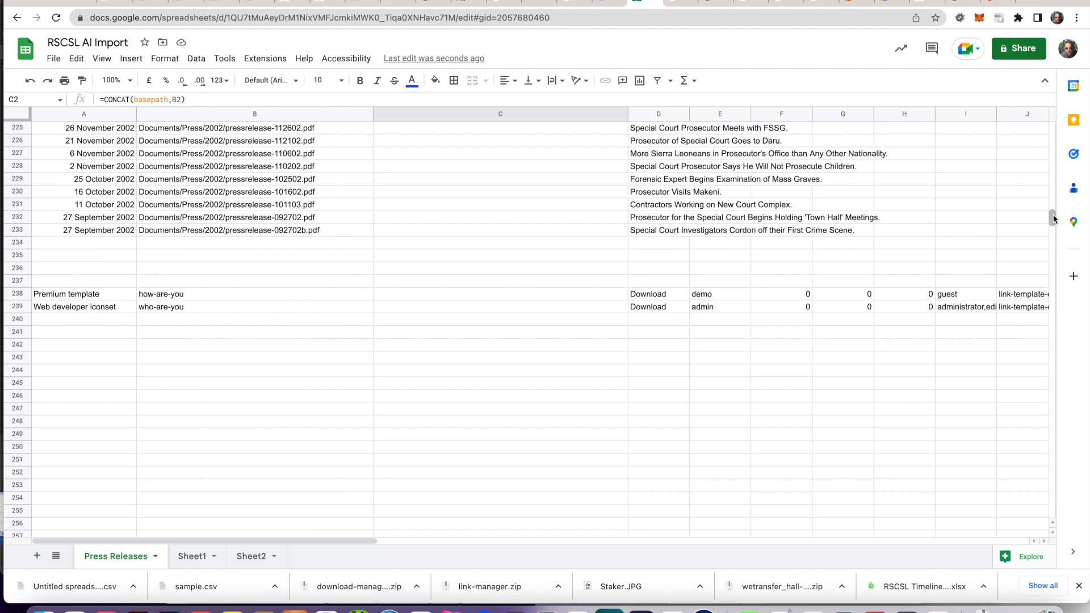
pyautogui.keyDown('shift'); pyautogui.click(442, 228); pyautogui.keyUp('shift')
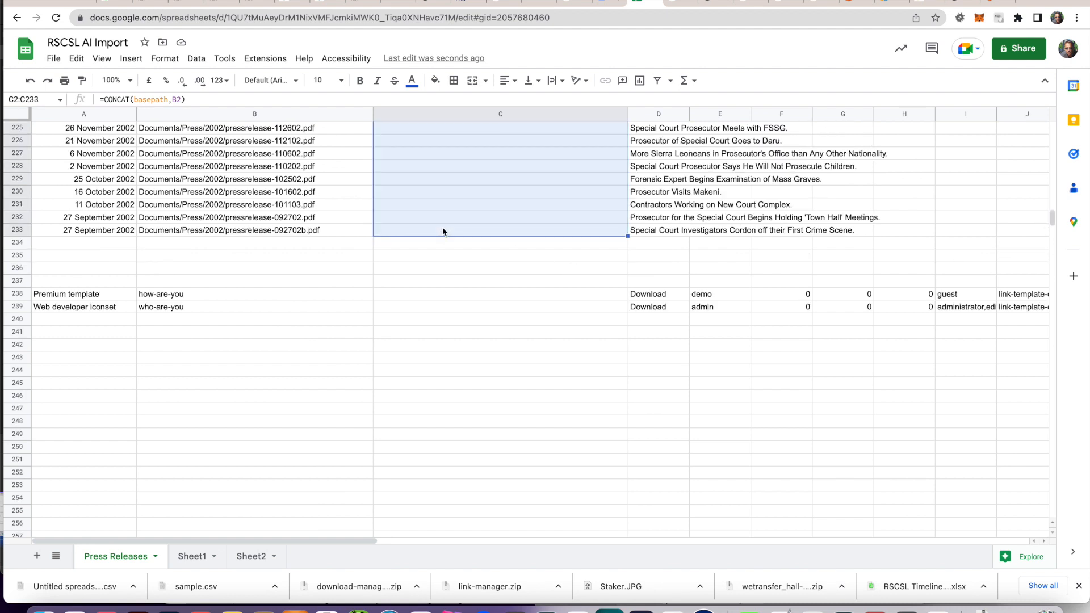
pyautogui.hotkey('ctrl', 'v')
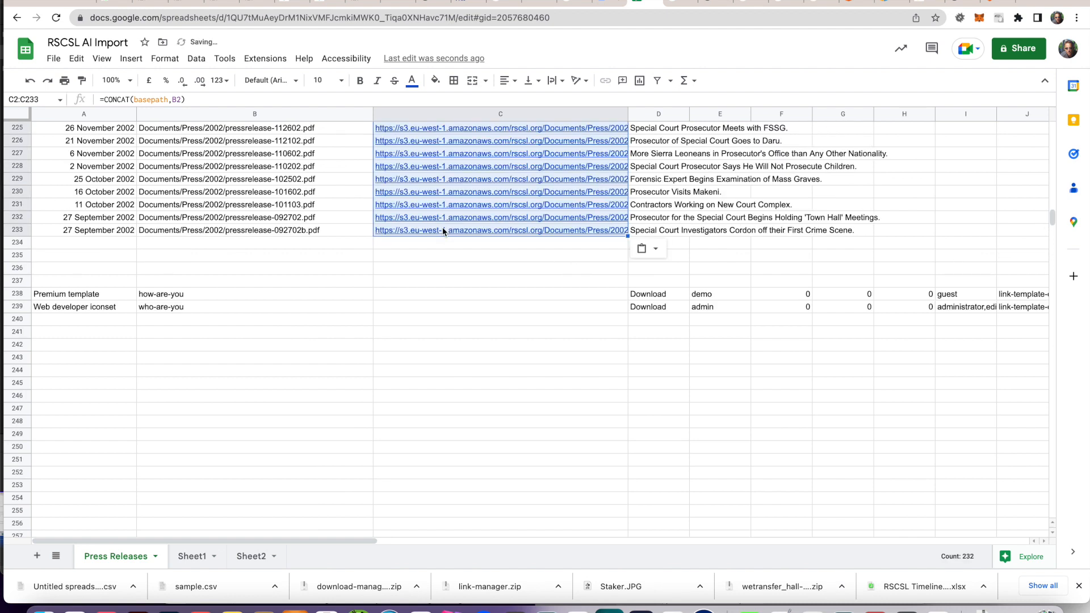
pyautogui.scroll(20, 442, 230)
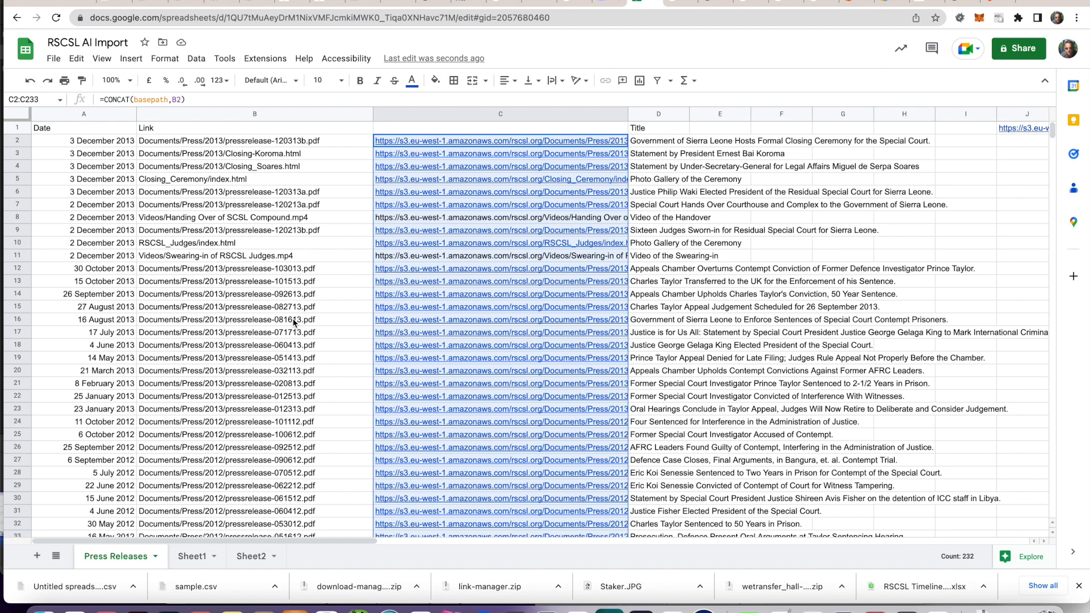
# Step: Examine the import column headings on Sheet1, from title across to create_date and update_date
pyautogui.click(191, 556)
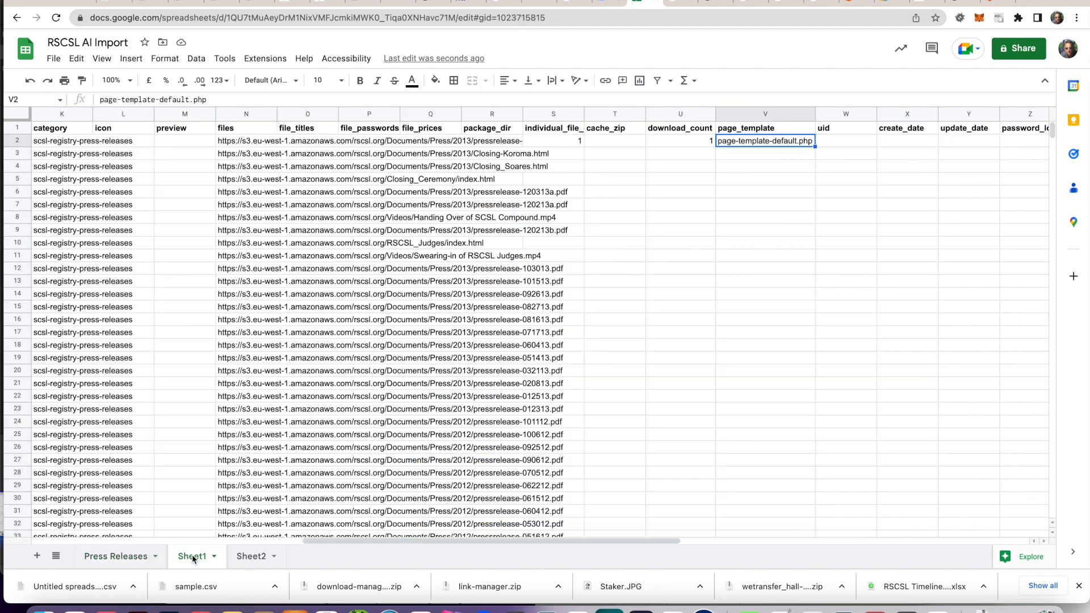
pyautogui.hscroll(-10, 181, 254)
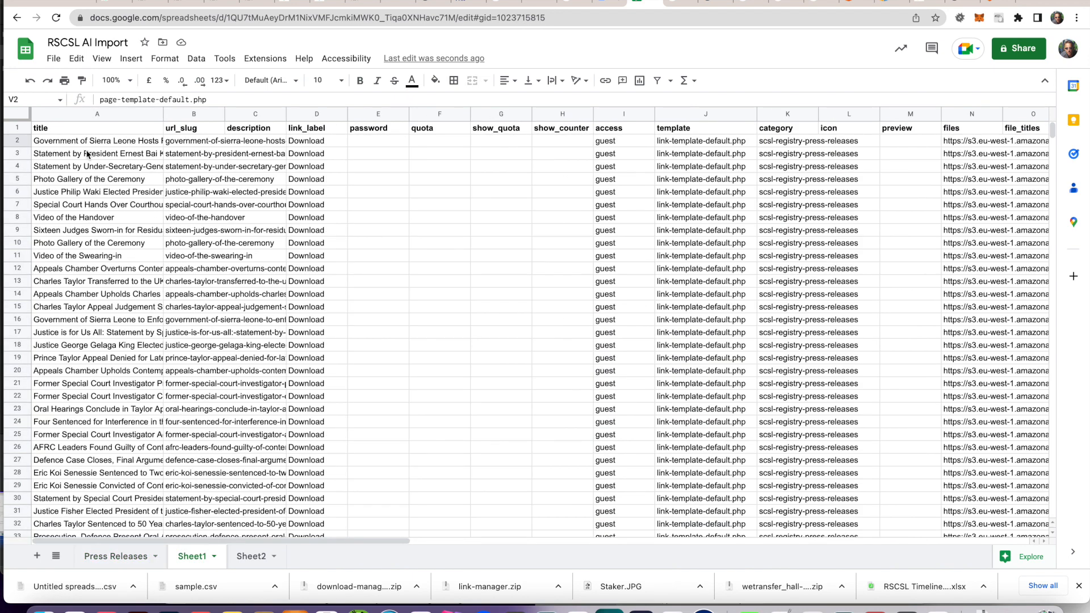
pyautogui.click(57, 129)
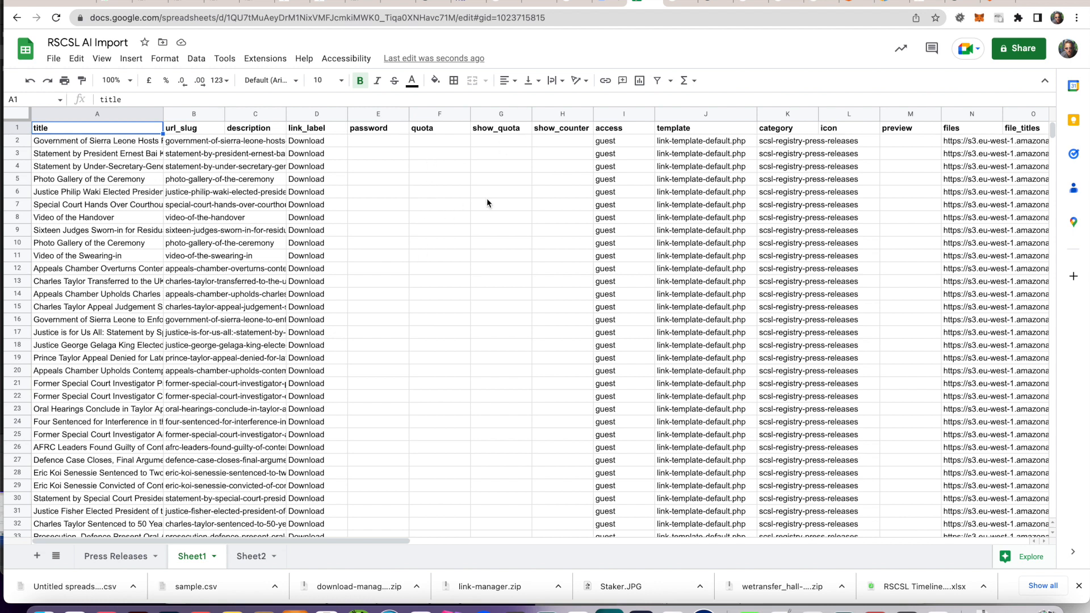
pyautogui.hscroll(3, 320, 208)
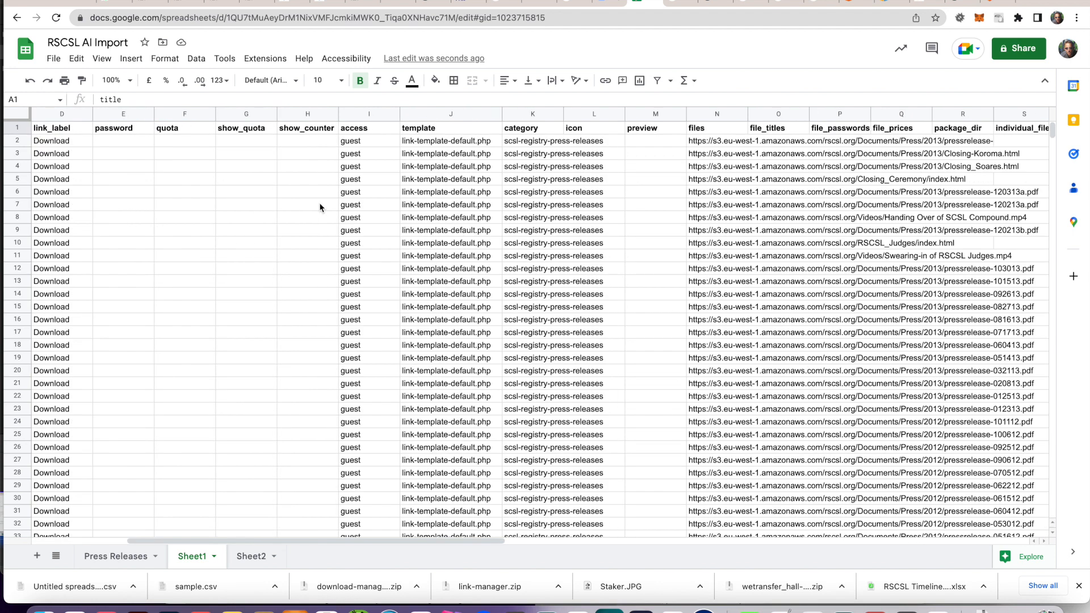
pyautogui.hscroll(5, 321, 207)
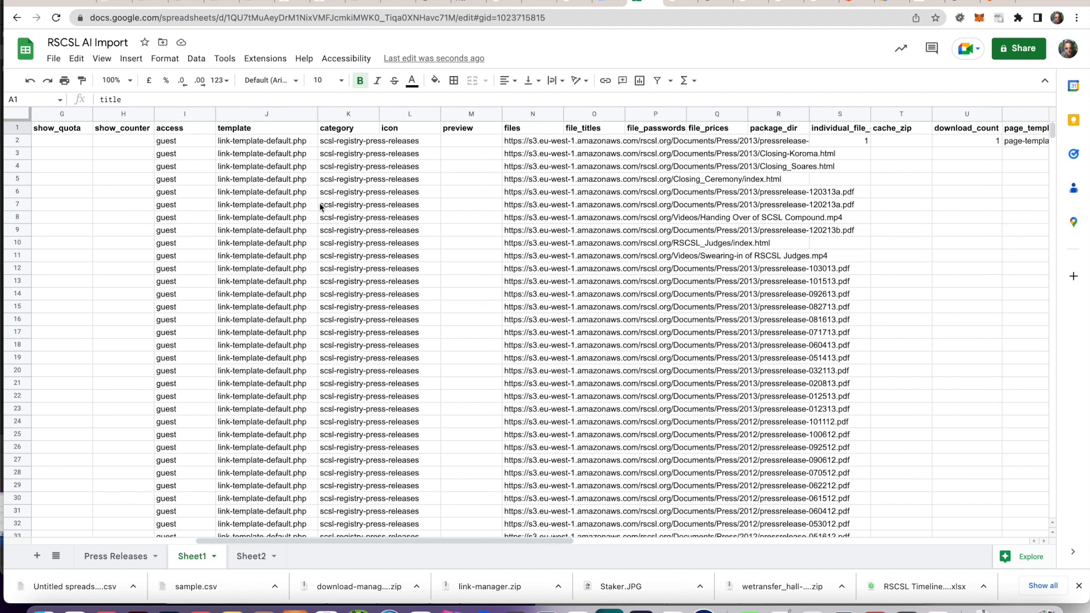
pyautogui.hscroll(2, 321, 207)
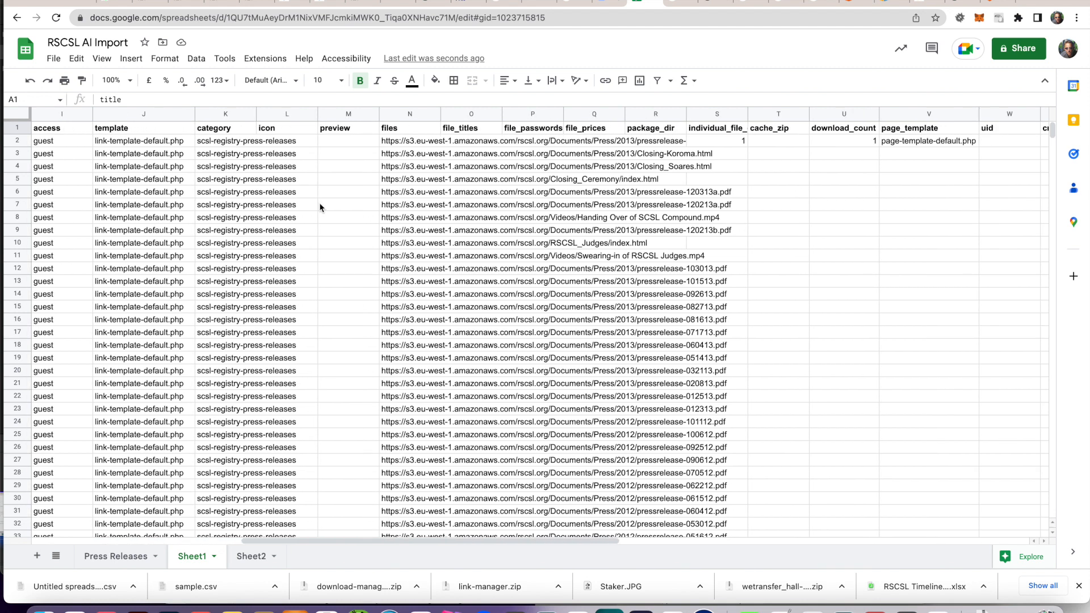
pyautogui.hscroll(1, 320, 207)
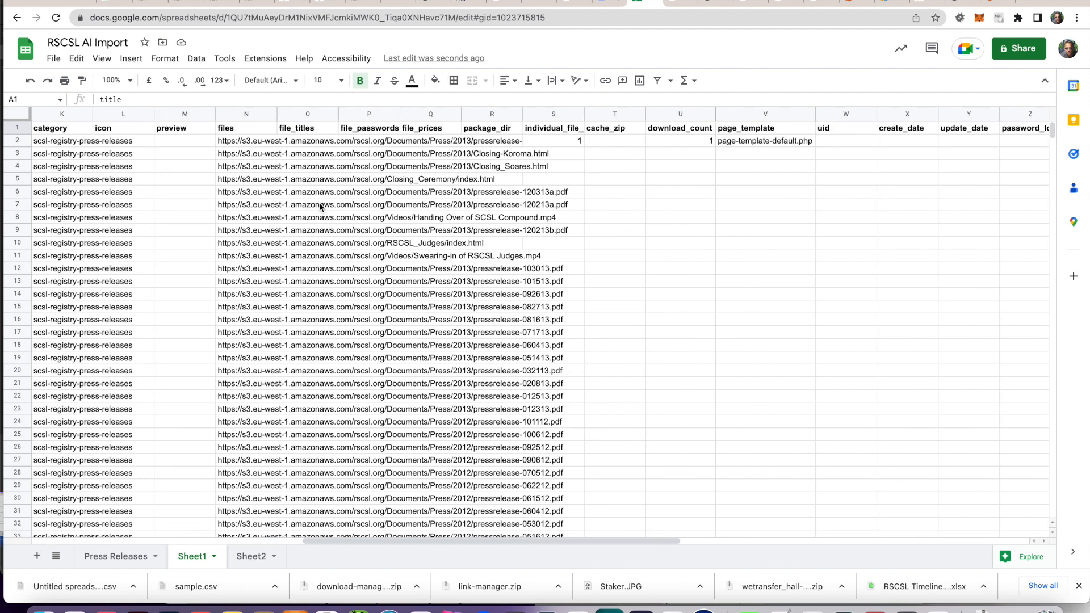
# Step: Copy the press release dates in A2:A233 on the Press Releases sheet
pyautogui.click(113, 556)
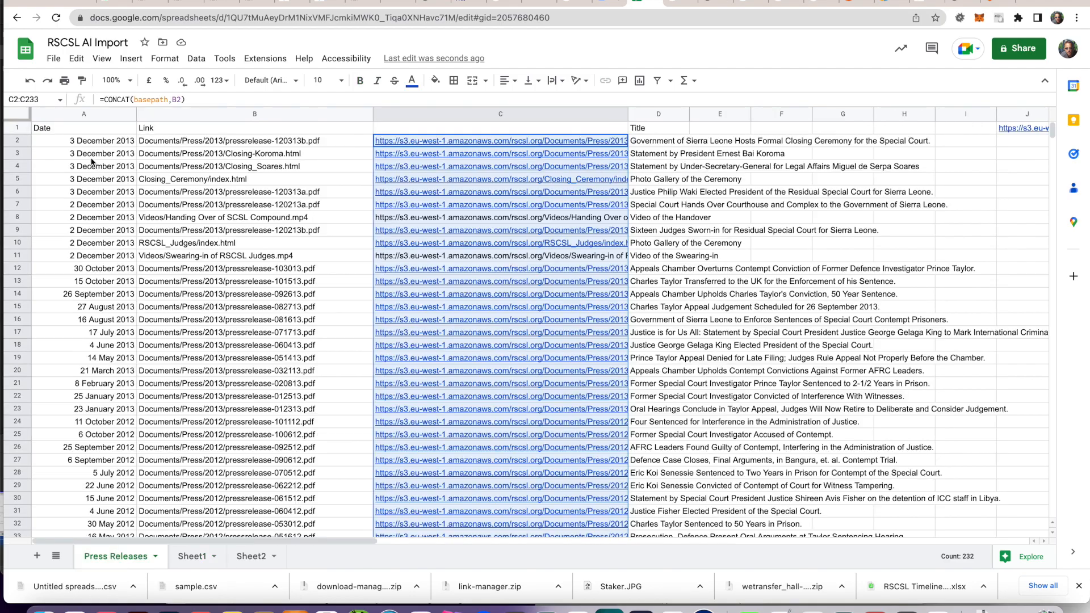
pyautogui.click(90, 146)
pyautogui.scroll(-20, 110, 282)
pyautogui.scroll(-20, 110, 282)
pyautogui.scroll(3, 110, 281)
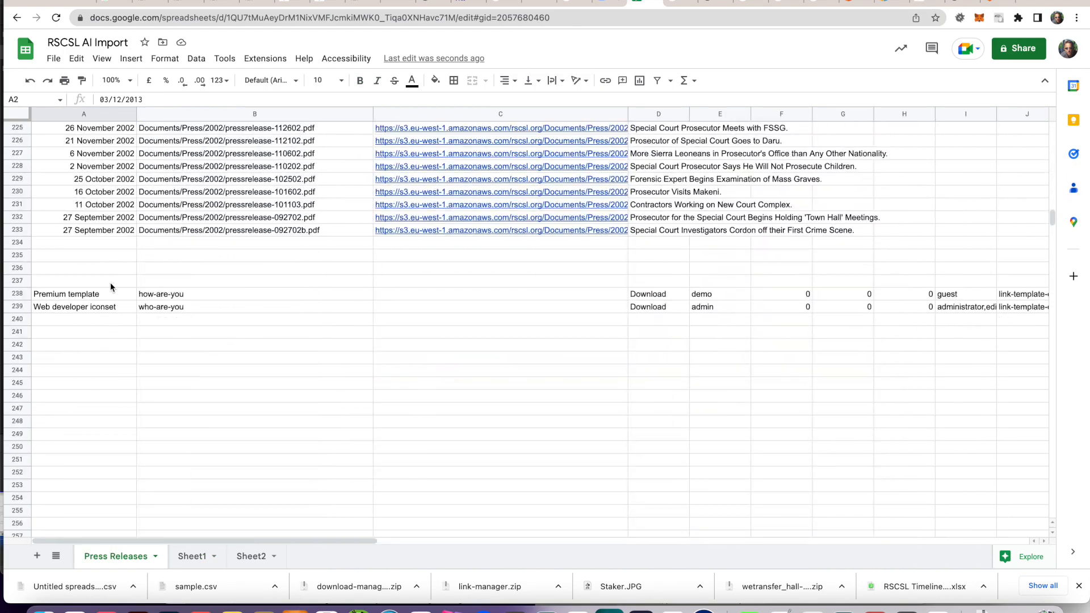
pyautogui.keyDown('shift'); pyautogui.click(98, 231); pyautogui.keyUp('shift')
pyautogui.press('super+c')
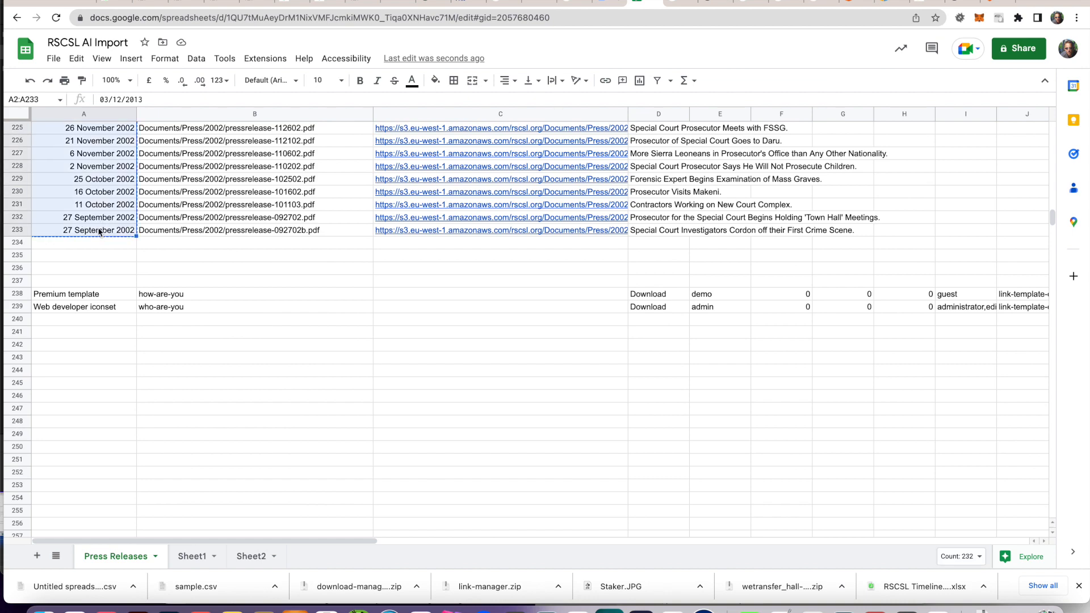
# Step: Paste the copied press release dates into the uid column on Sheet1, starting at cell W2
pyautogui.click(185, 557)
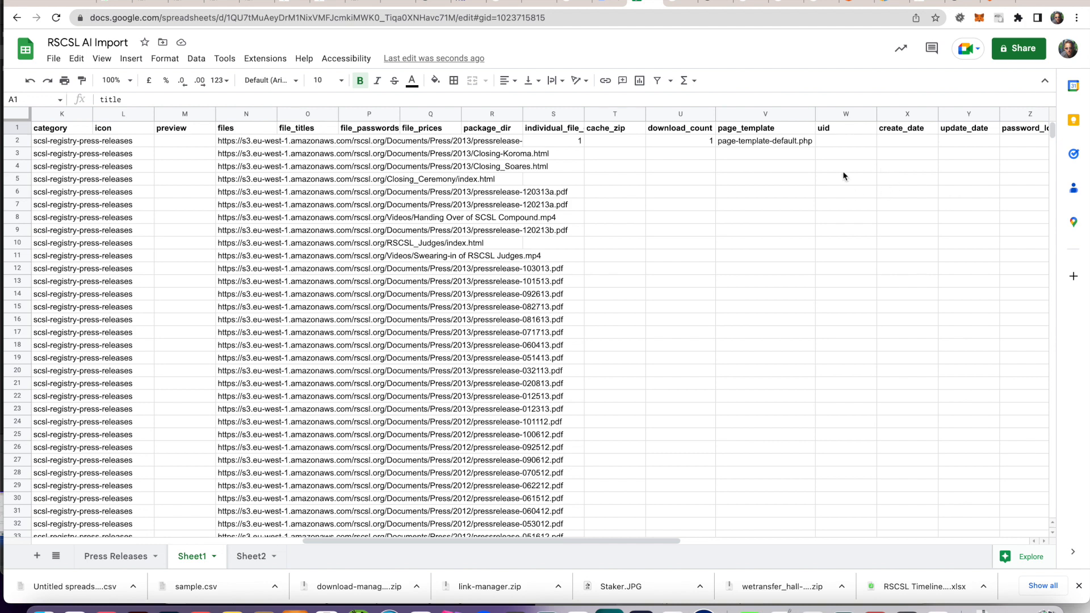
pyautogui.click(842, 147)
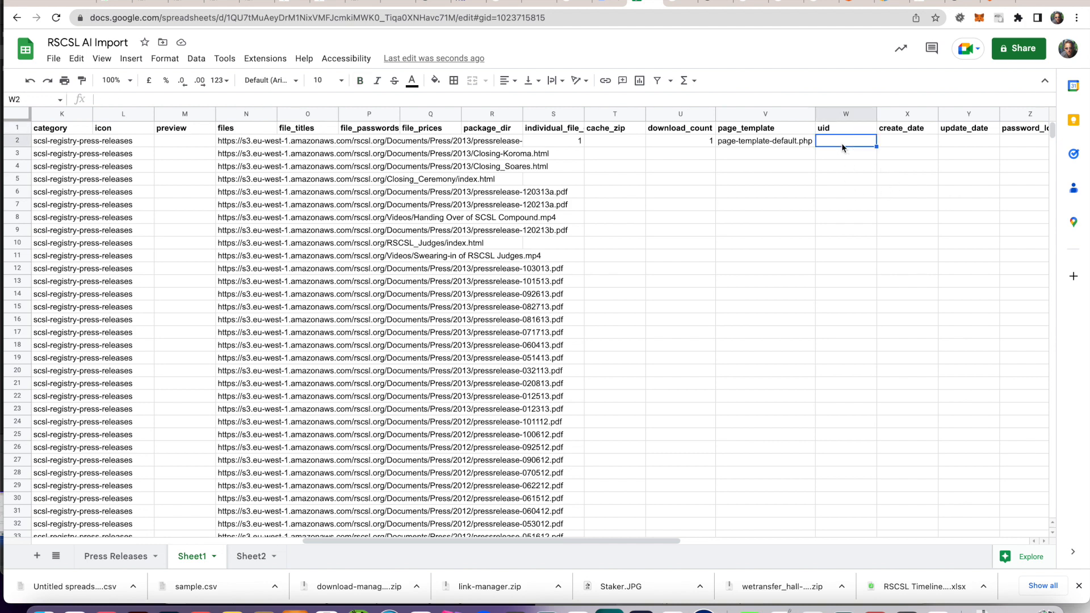
pyautogui.press('super+v')
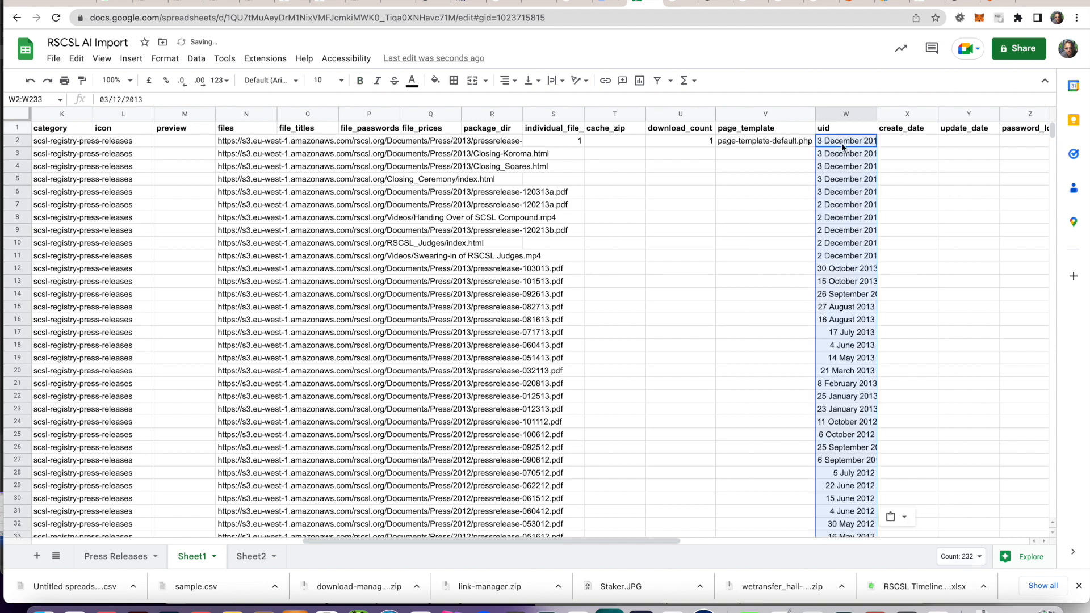
# Step: Enter =year(W2)&month(W2)&day(W2) in cell X2 under create_date
pyautogui.click(907, 143)
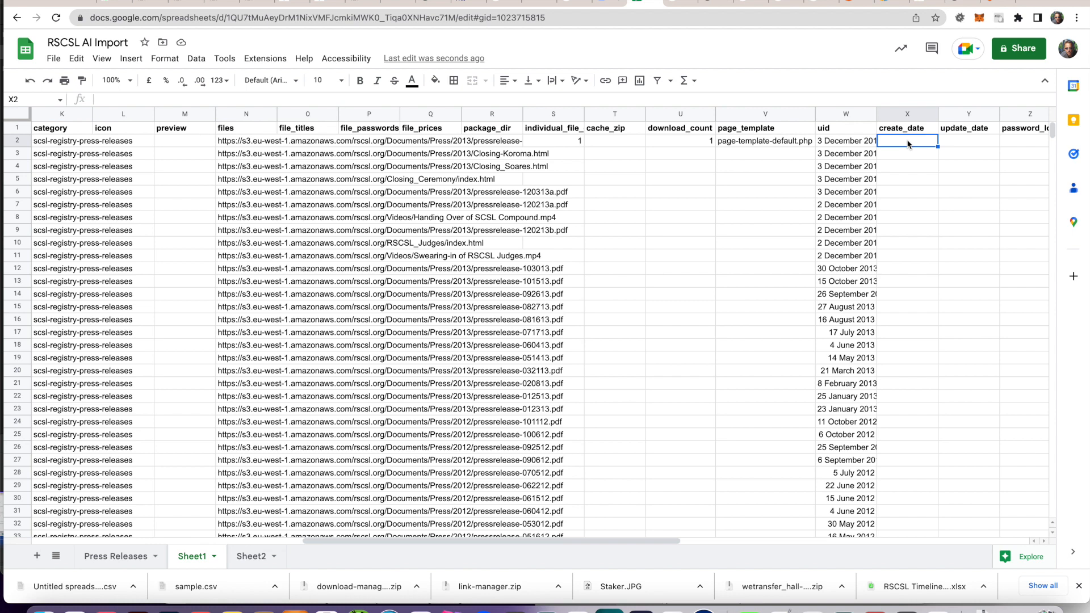
pyautogui.write('=year(')
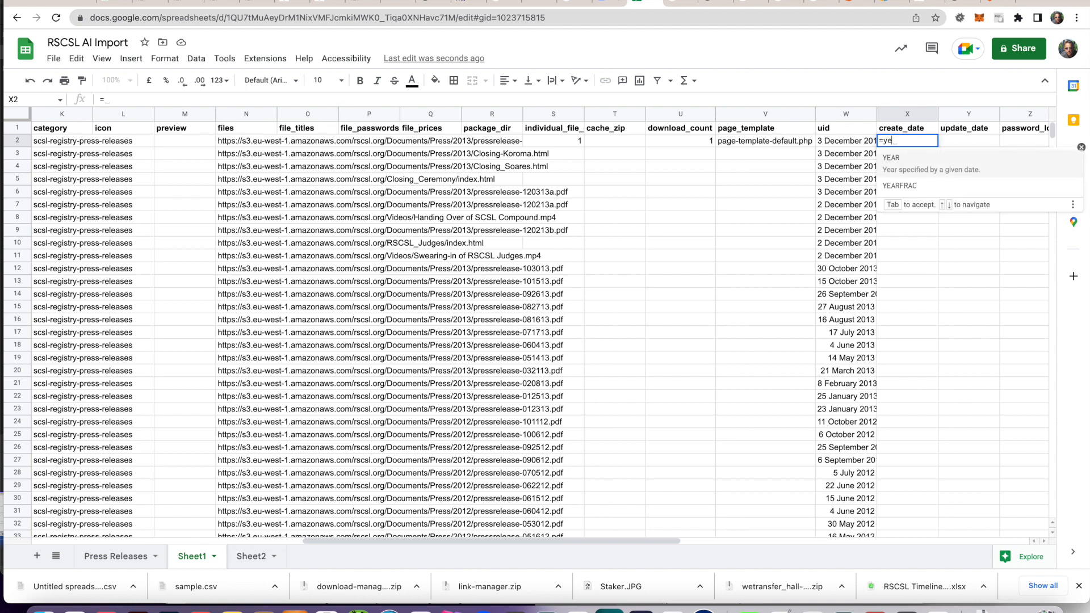
pyautogui.click(851, 142)
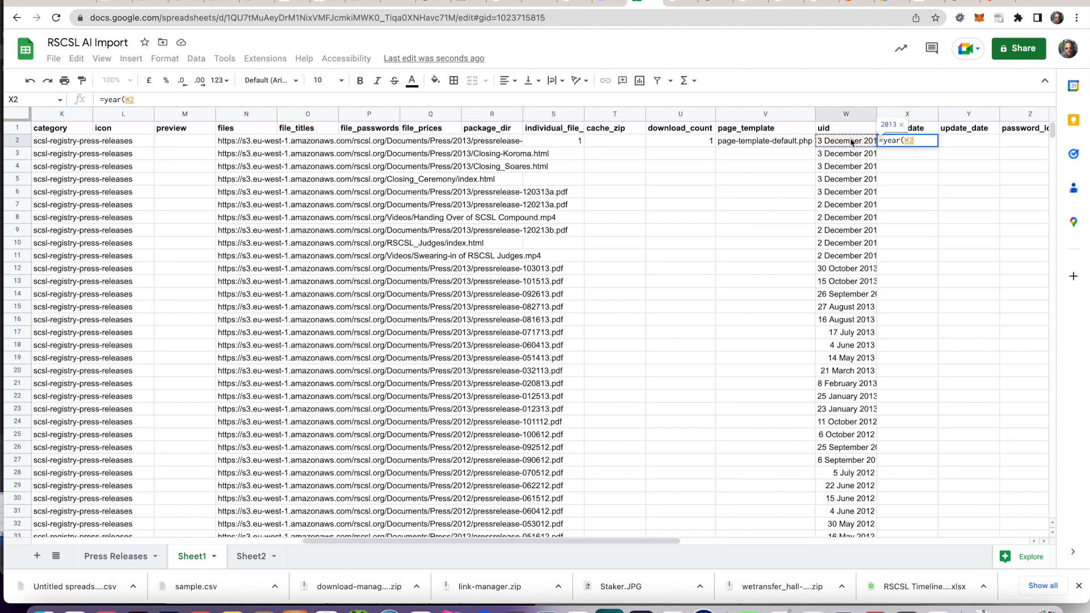
pyautogui.write(')')
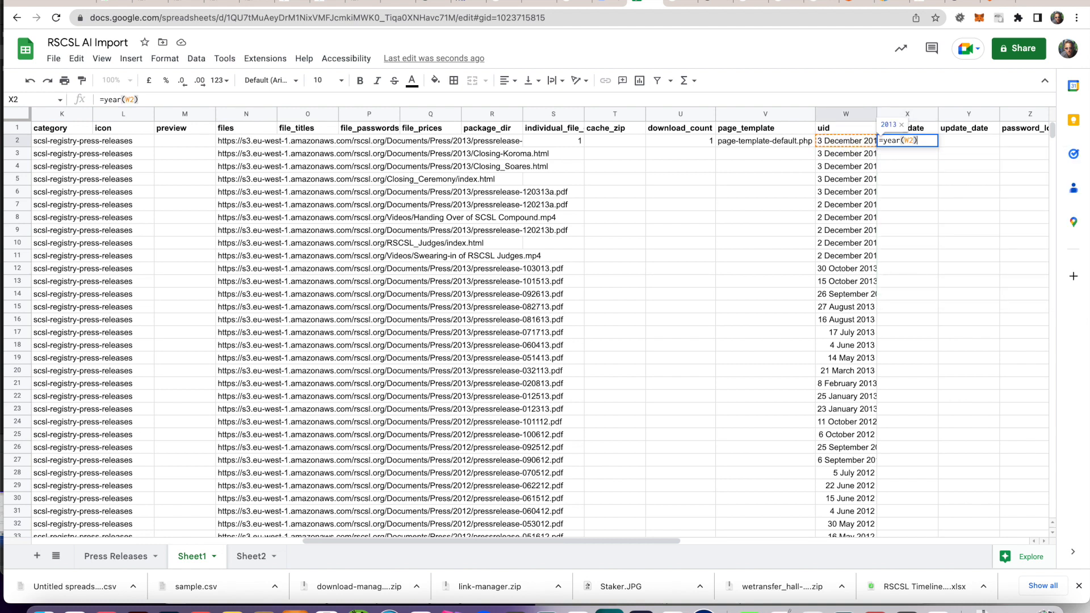
pyautogui.write('&')
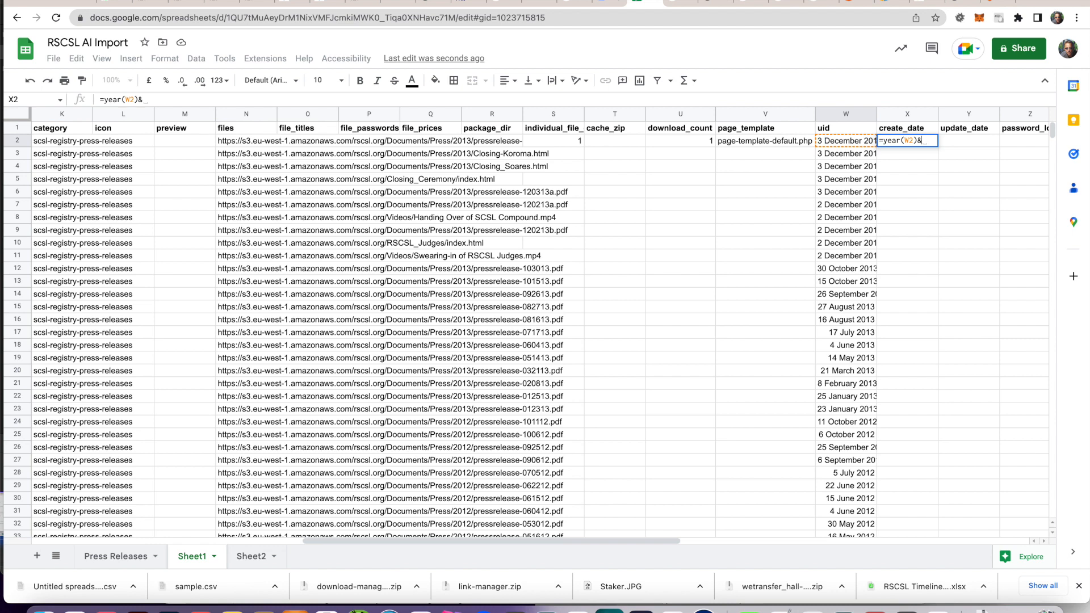
pyautogui.write('mon')
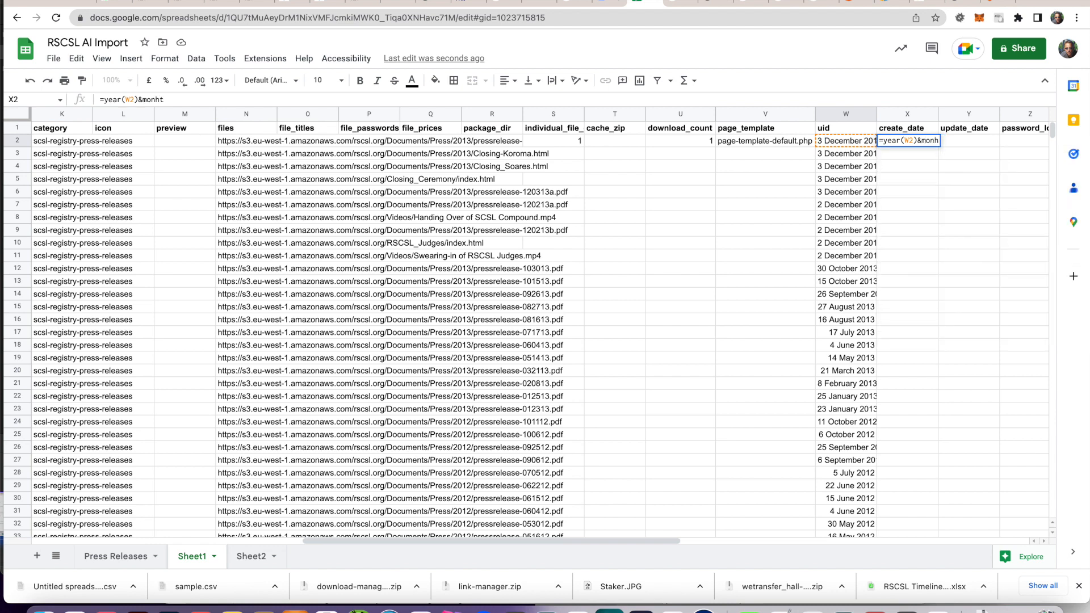
pyautogui.write('th(')
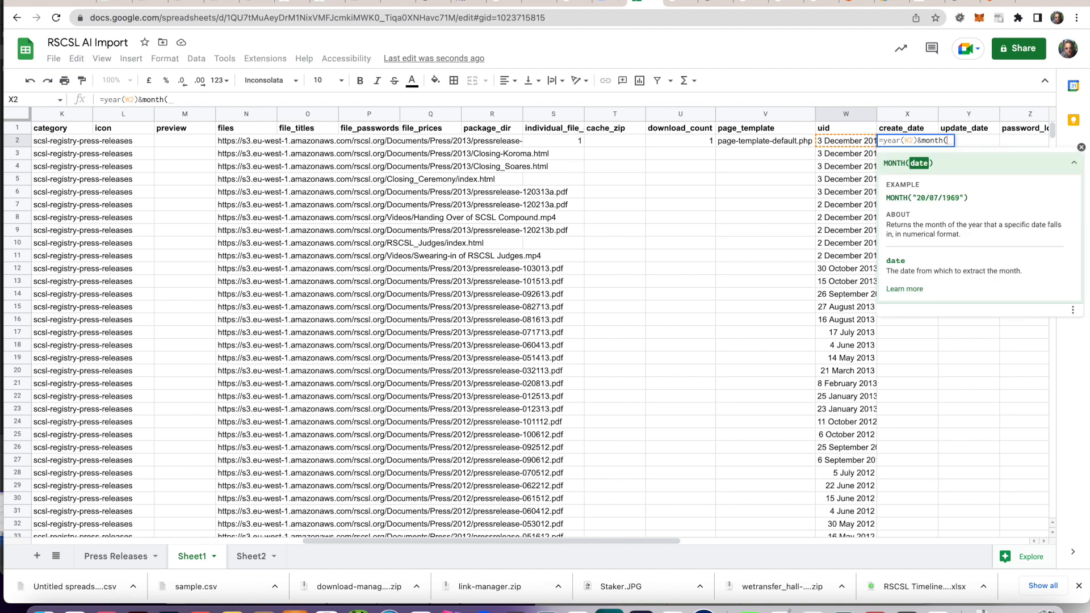
pyautogui.write('w2')
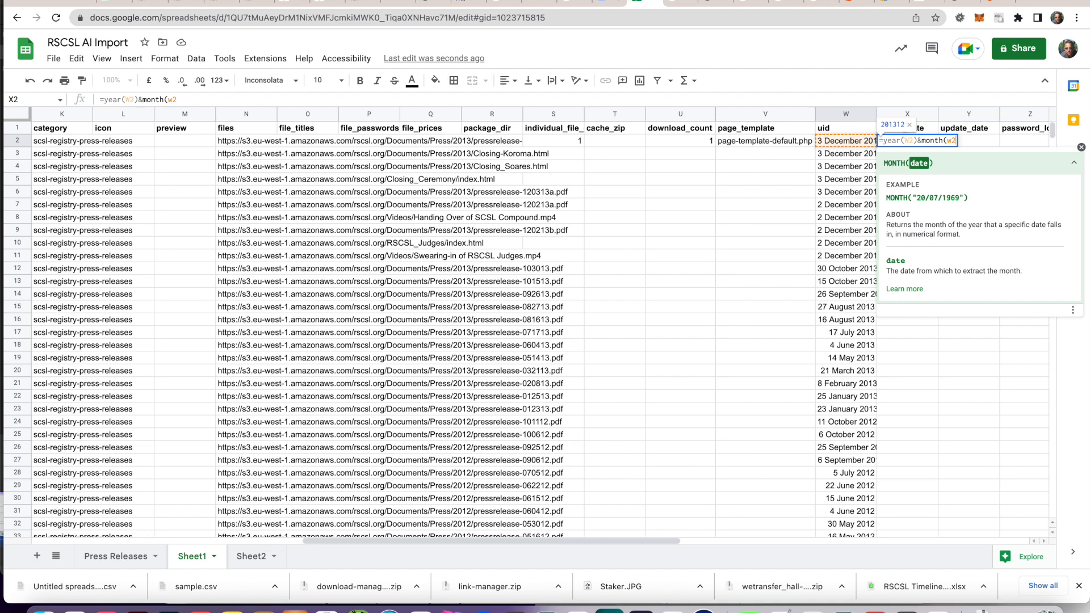
pyautogui.write(')&')
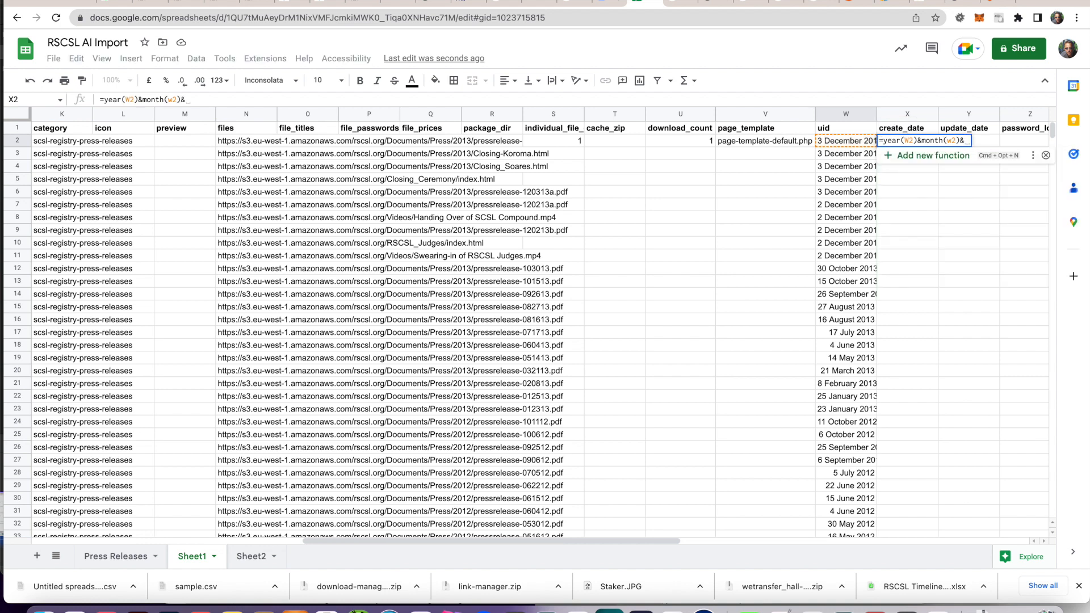
pyautogui.write('day(')
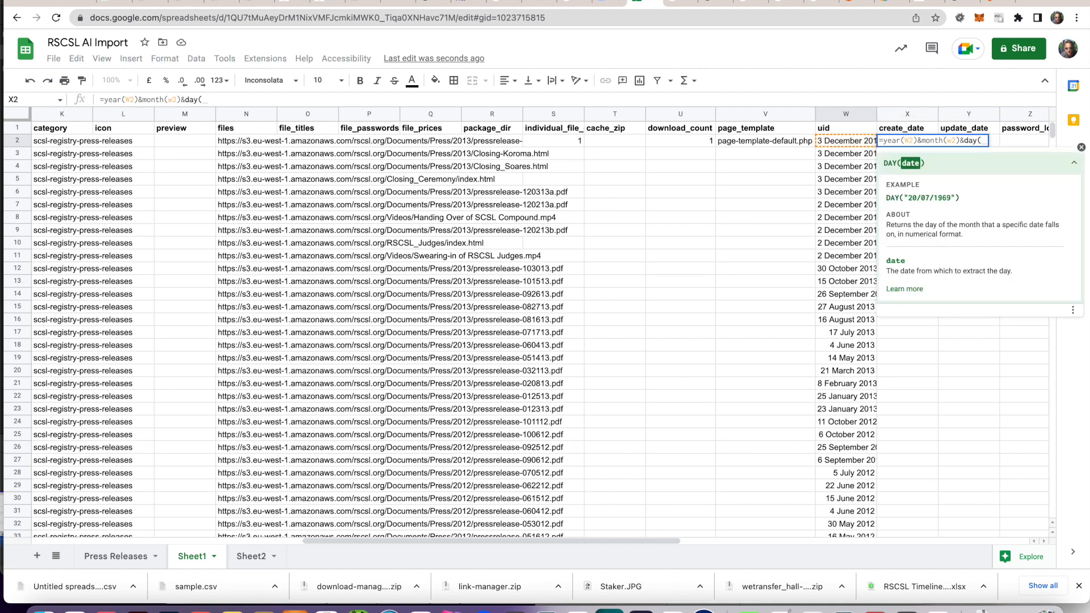
pyautogui.write('w2)')
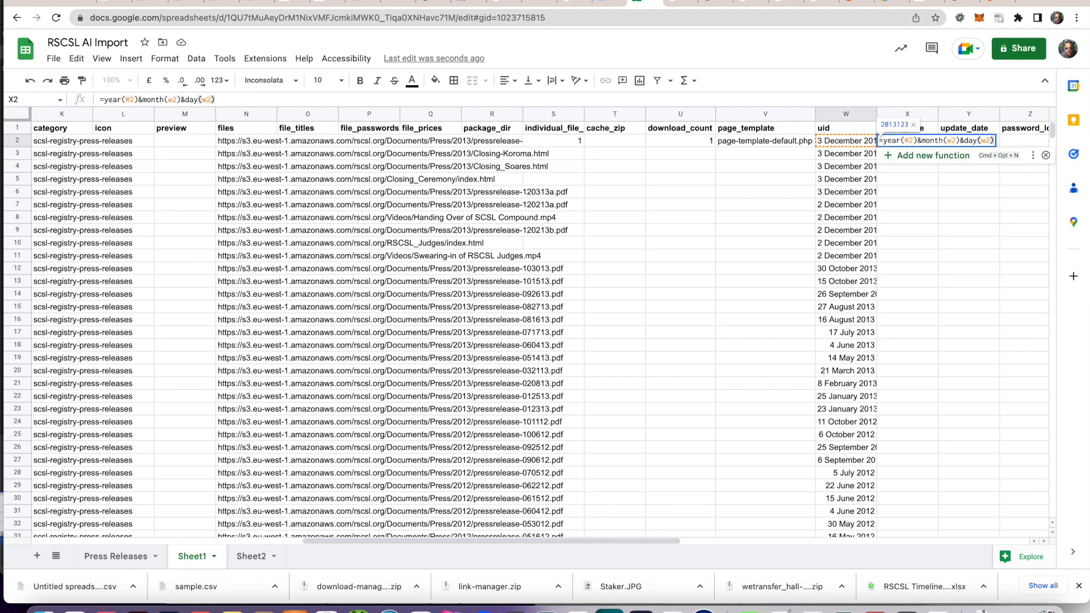
pyautogui.press('Return')
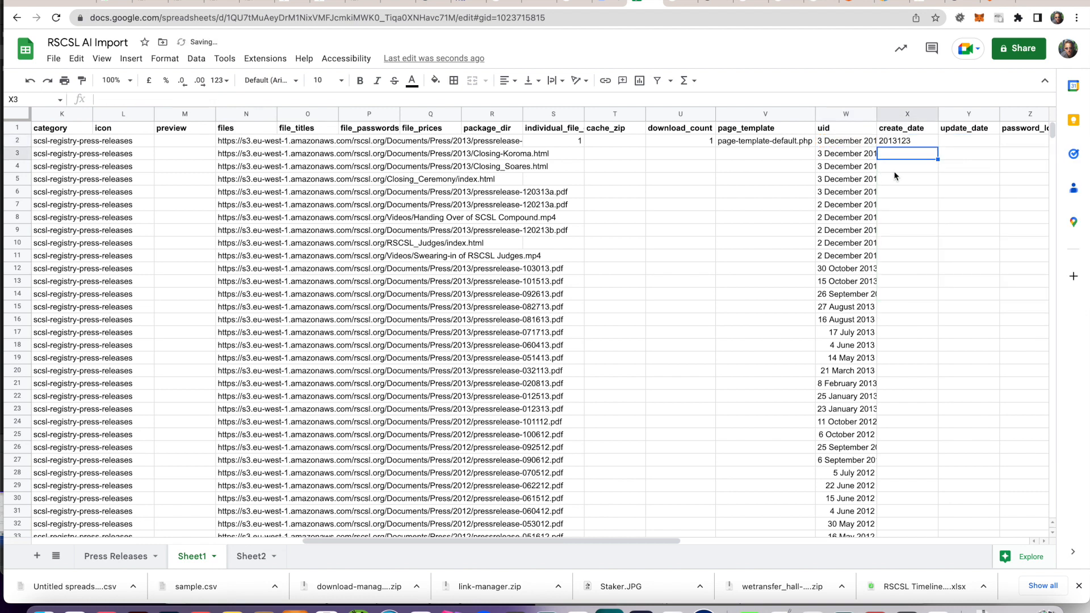
# Step: Change the month part of the X2 formula to text(month(W2),"00") for two-digit months
pyautogui.click(905, 141)
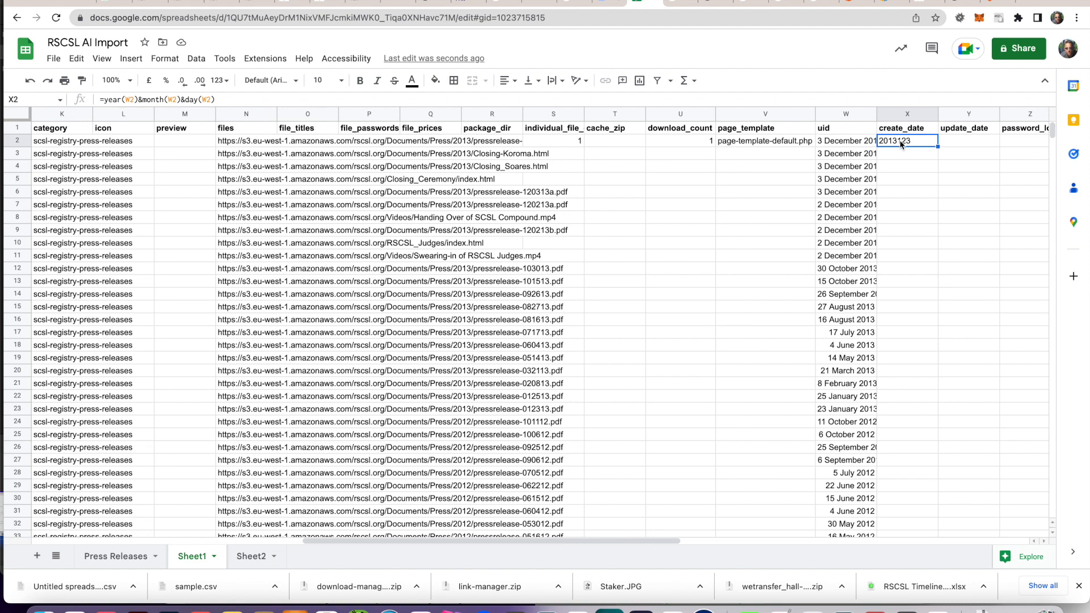
pyautogui.click(143, 100)
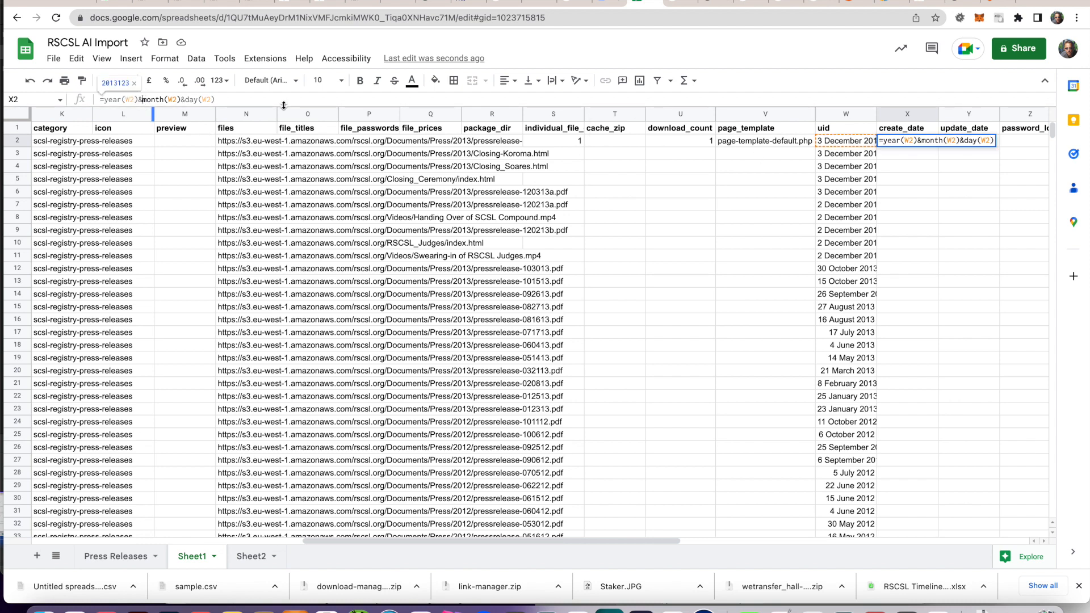
pyautogui.write('text(')
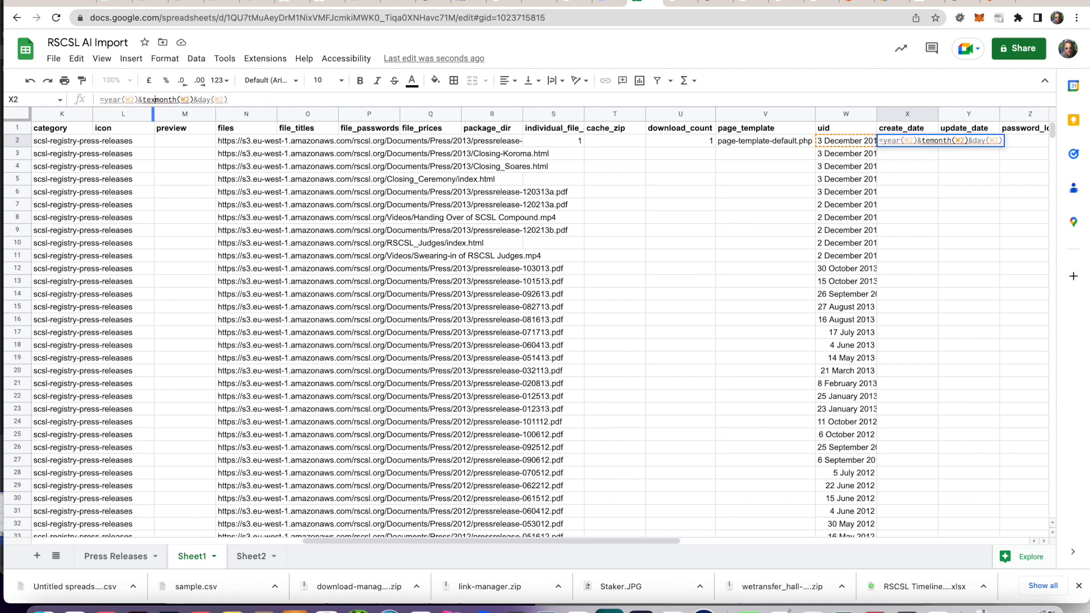
pyautogui.click(201, 99)
pyautogui.write('," ')
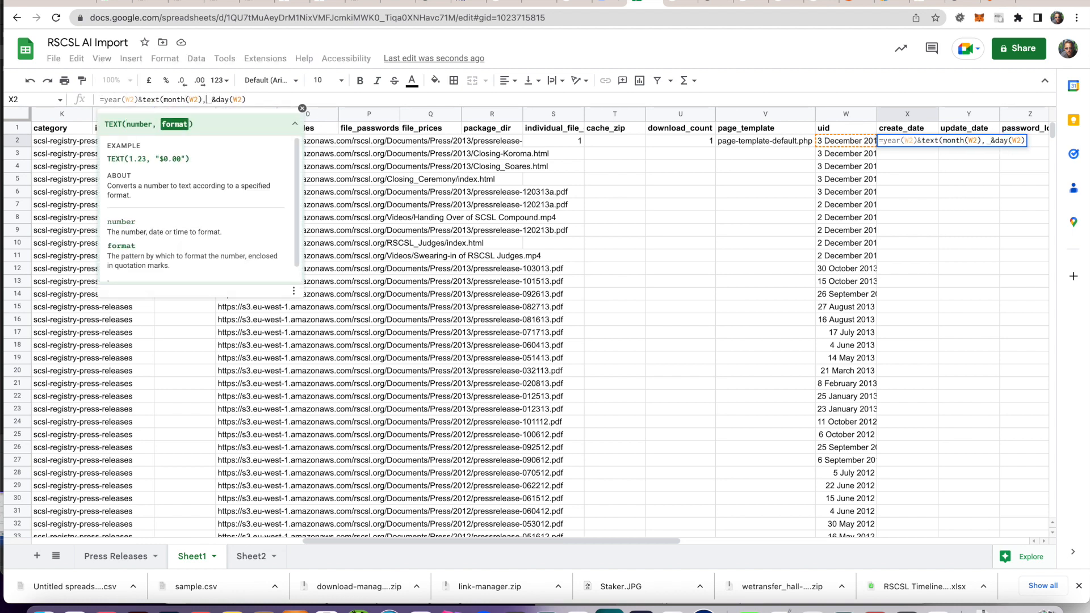
pyautogui.write('00')
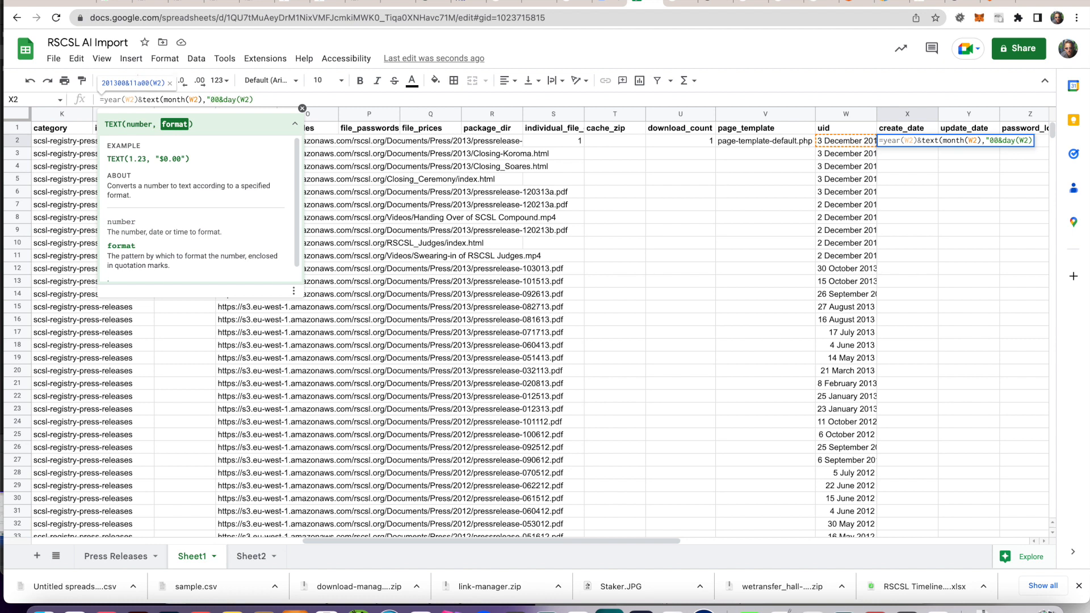
pyautogui.write("')")
pyautogui.press('BackSpace')
pyautogui.press('BackSpace')
pyautogui.write('")')
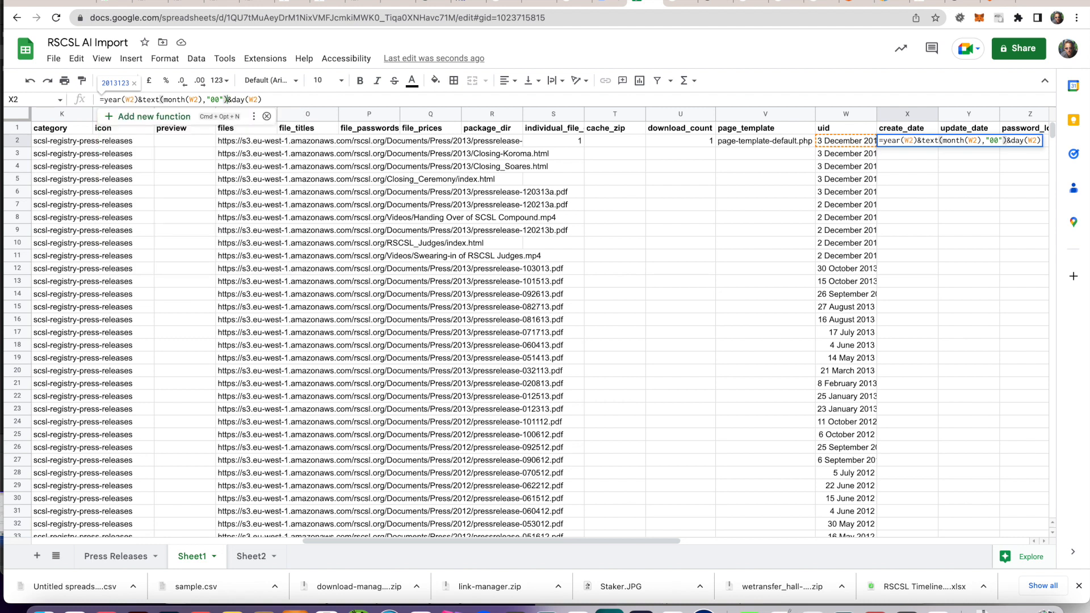
# Step: Change the day part of the X2 formula to text(day(W2),"00") for two-digit days
pyautogui.press('Right')
pyautogui.write('text')
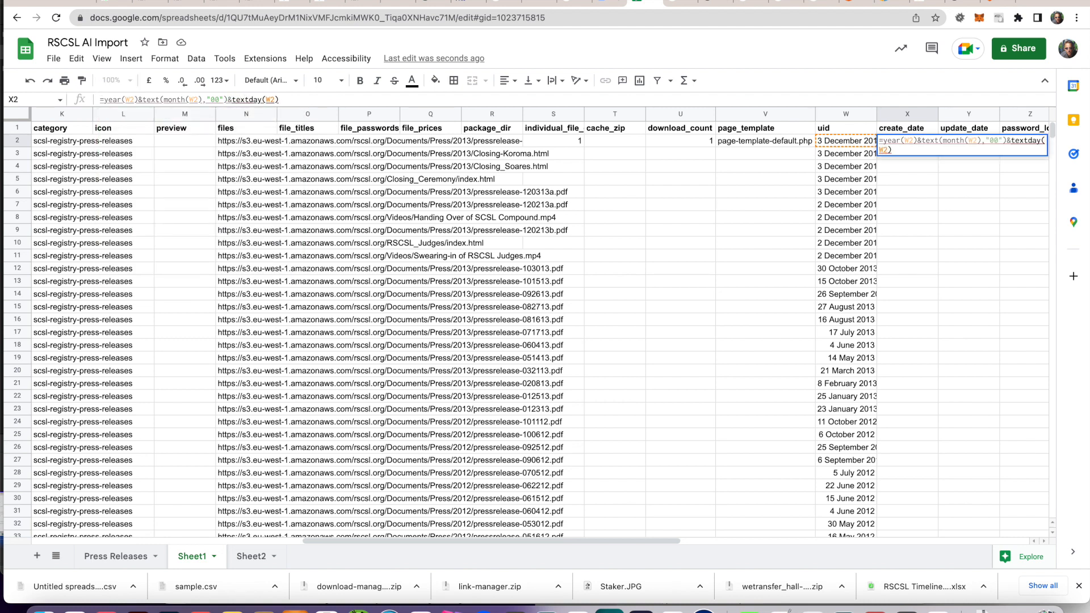
pyautogui.write('(')
pyautogui.press('Right')
pyautogui.press('Right')
pyautogui.press('Right')
pyautogui.press('Right')
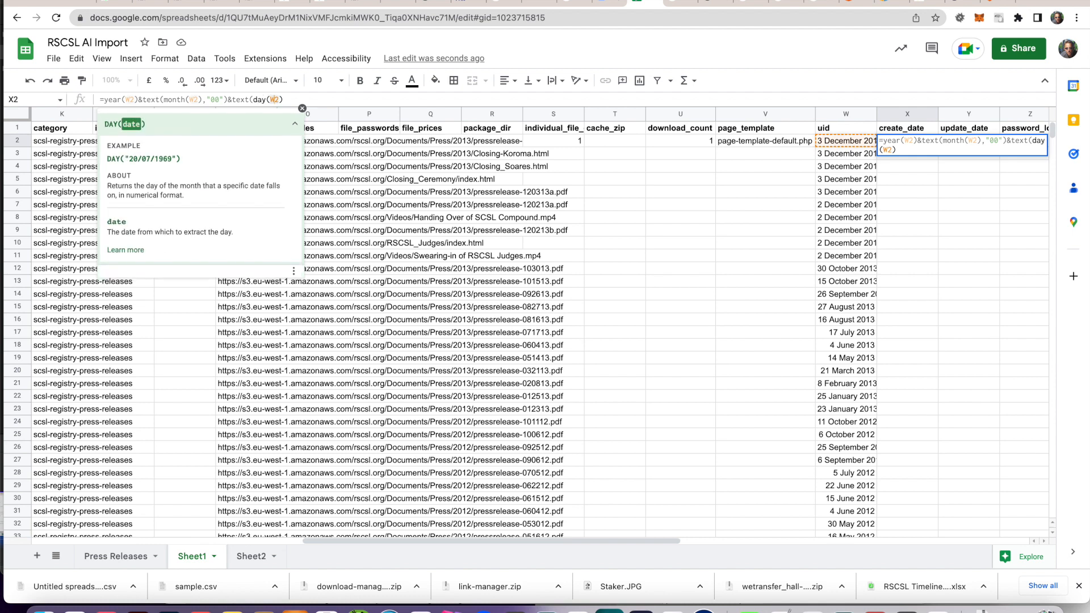
pyautogui.press('Right')
pyautogui.write(',"00')
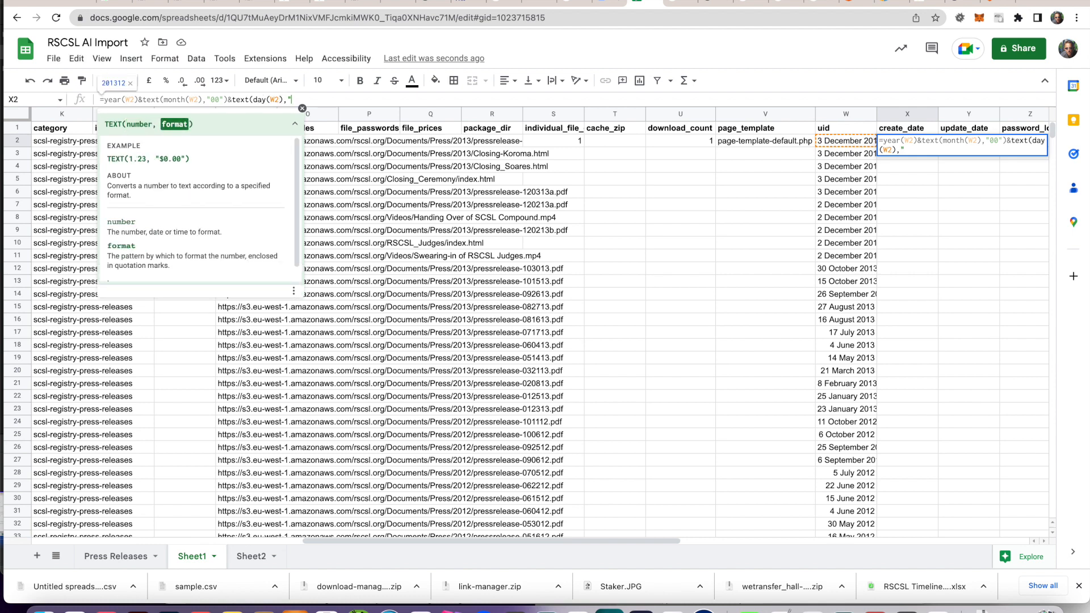
pyautogui.write('")')
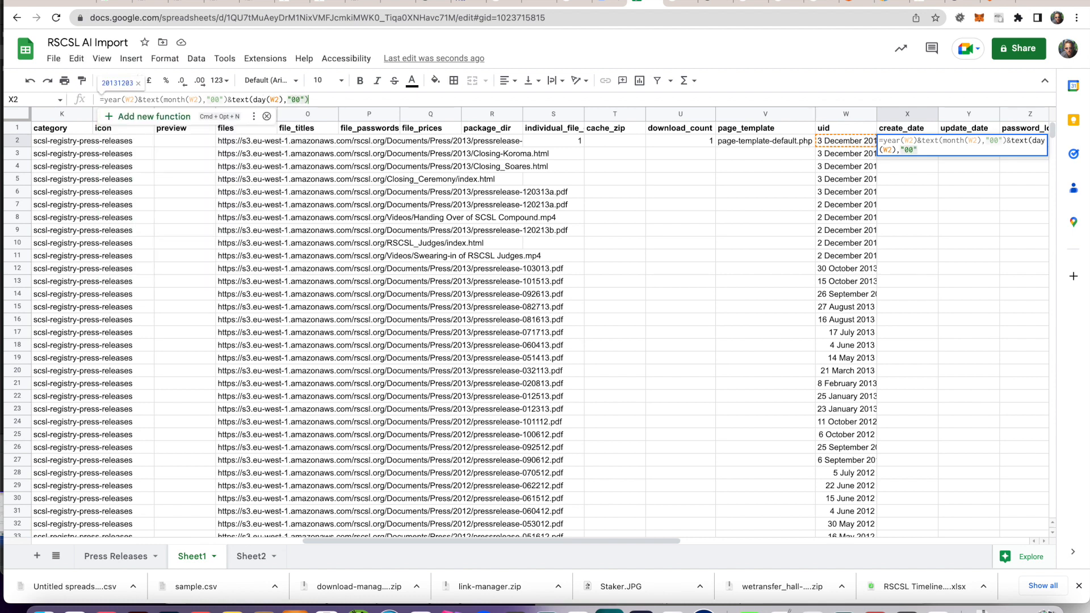
pyautogui.press('Return')
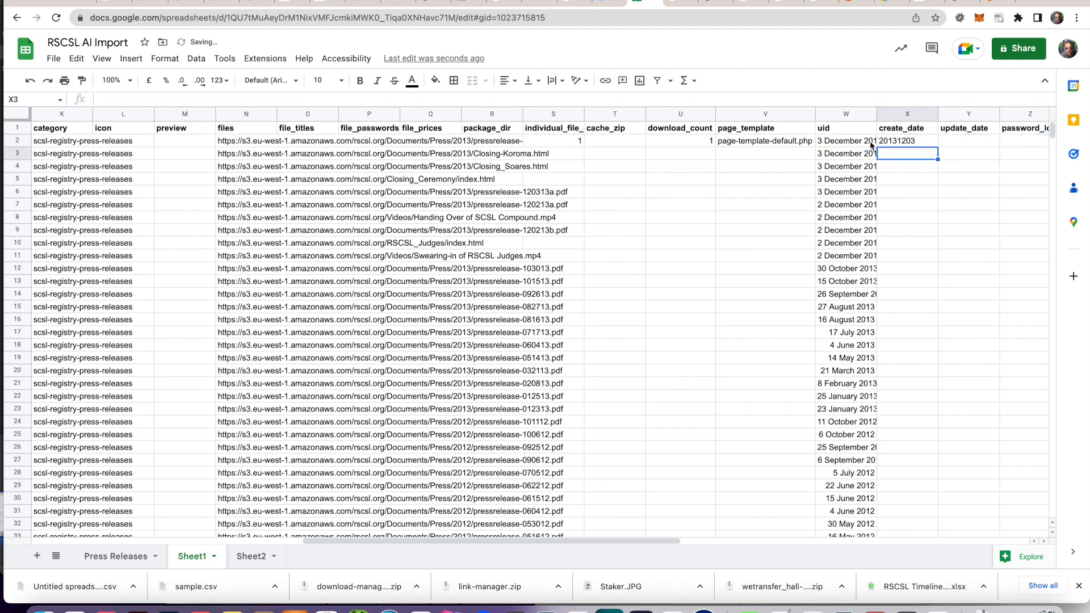
# Step: Copy the create_date formula from X2 down through X233, the last press release row
pyautogui.click(919, 142)
pyautogui.hotkey('ctrl', 'c')
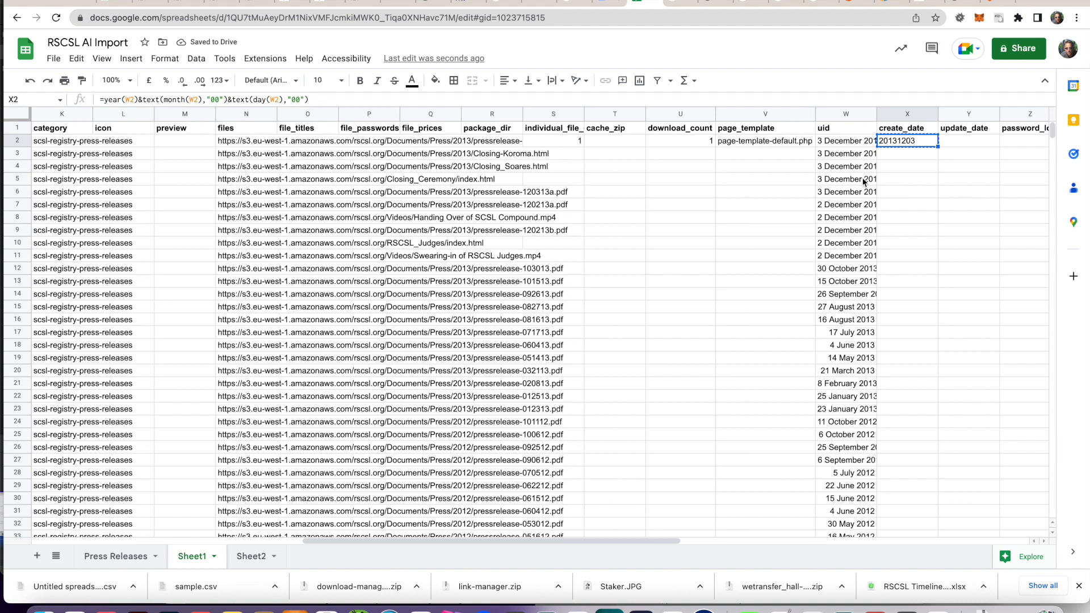
pyautogui.scroll(-20, 909, 260)
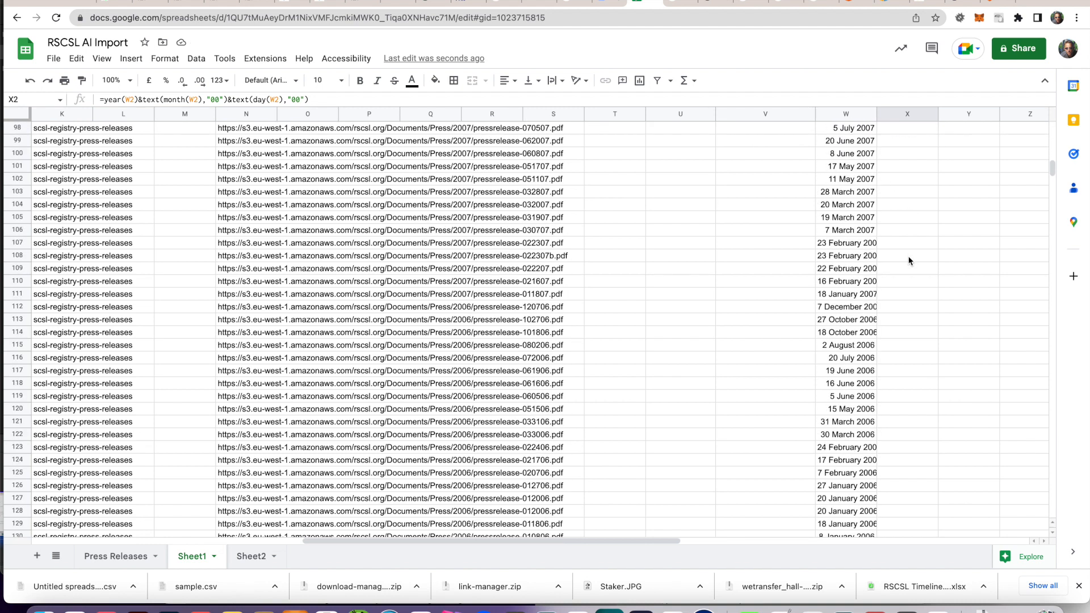
pyautogui.scroll(-5, 908, 261)
pyautogui.scroll(10, 908, 260)
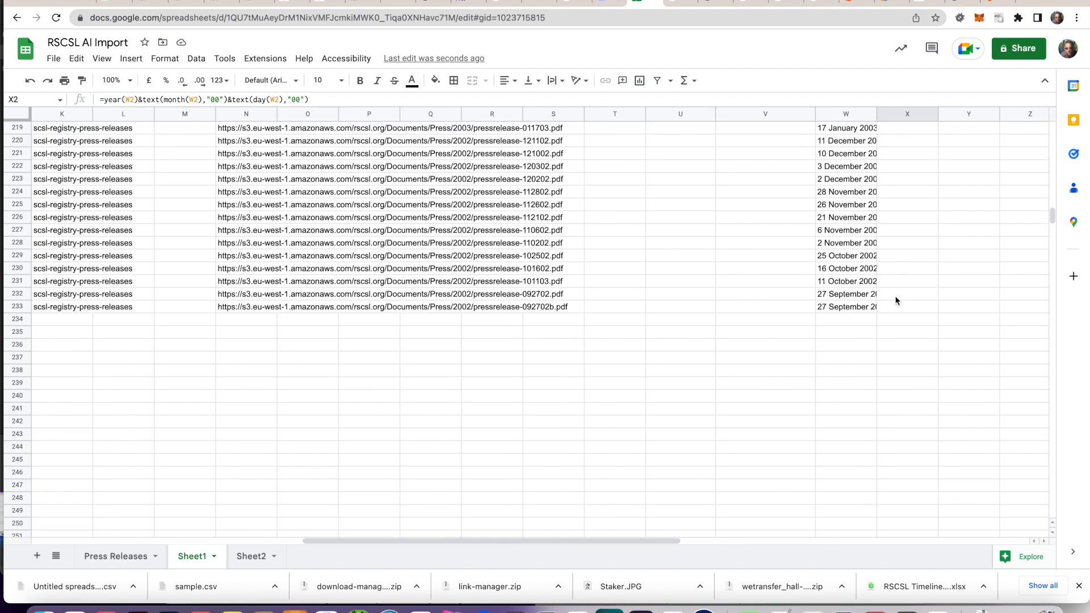
pyautogui.keyDown('shift'); pyautogui.click(890, 306); pyautogui.keyUp('shift')
pyautogui.hotkey('ctrl', 'v')
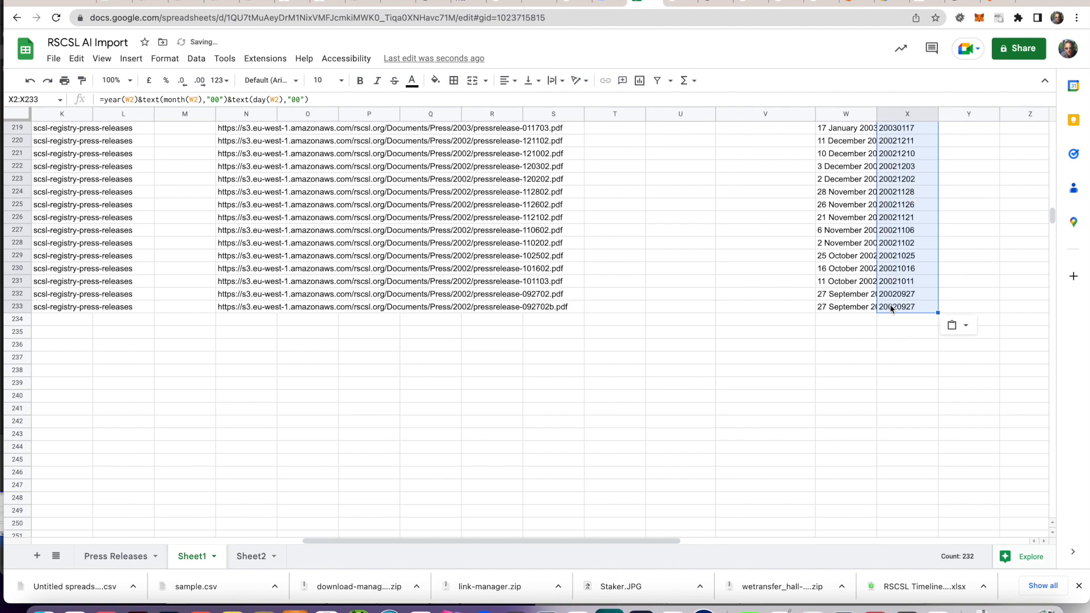
# Step: Delete the pasted source dates in W2:W233 from the uid column
pyautogui.scroll(20, 890, 308)
pyautogui.scroll(20, 890, 309)
pyautogui.hscroll(5, 890, 308)
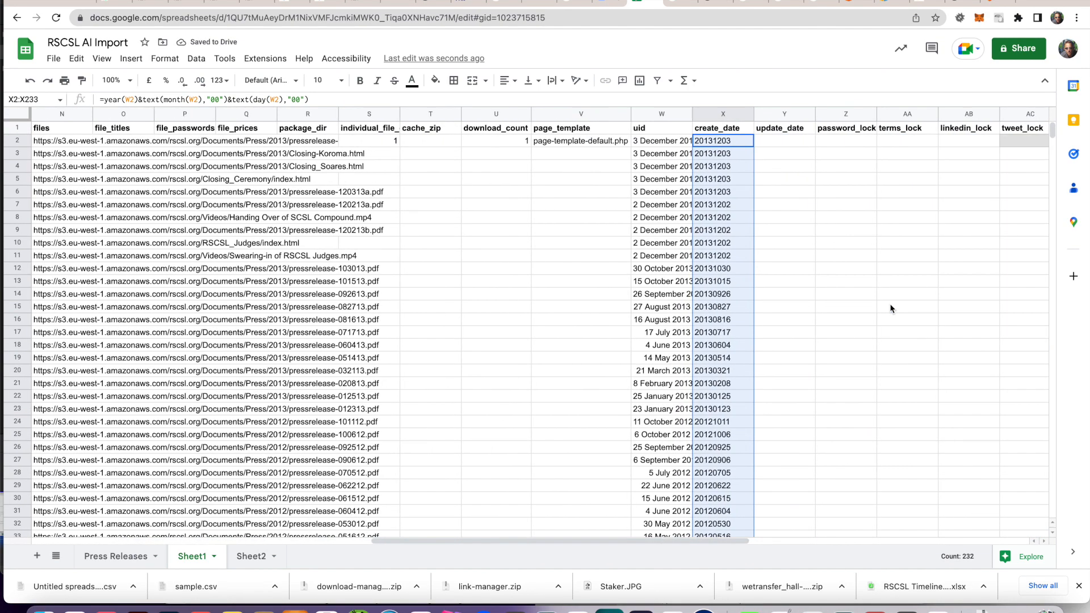
pyautogui.click(728, 142)
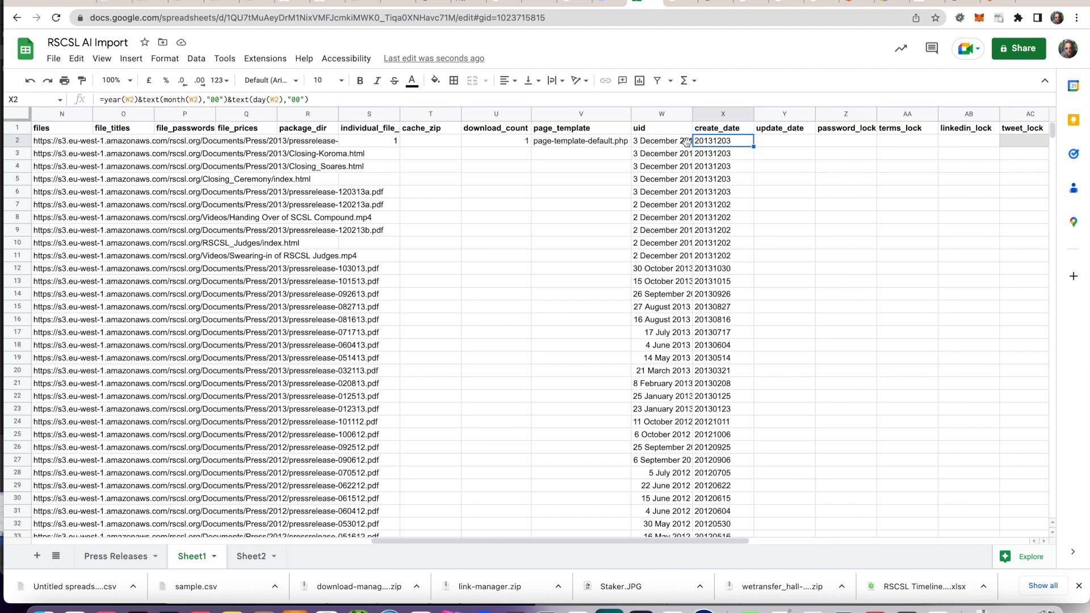
pyautogui.click(665, 143)
pyautogui.scroll(-20, 669, 284)
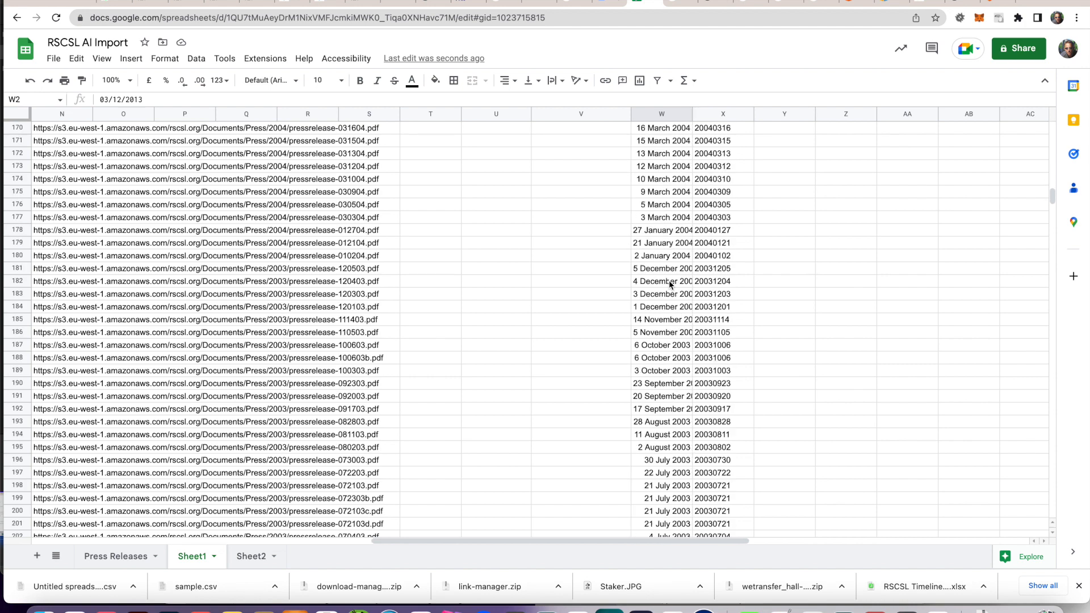
pyautogui.keyDown('shift'); pyautogui.click(659, 179); pyautogui.keyUp('shift')
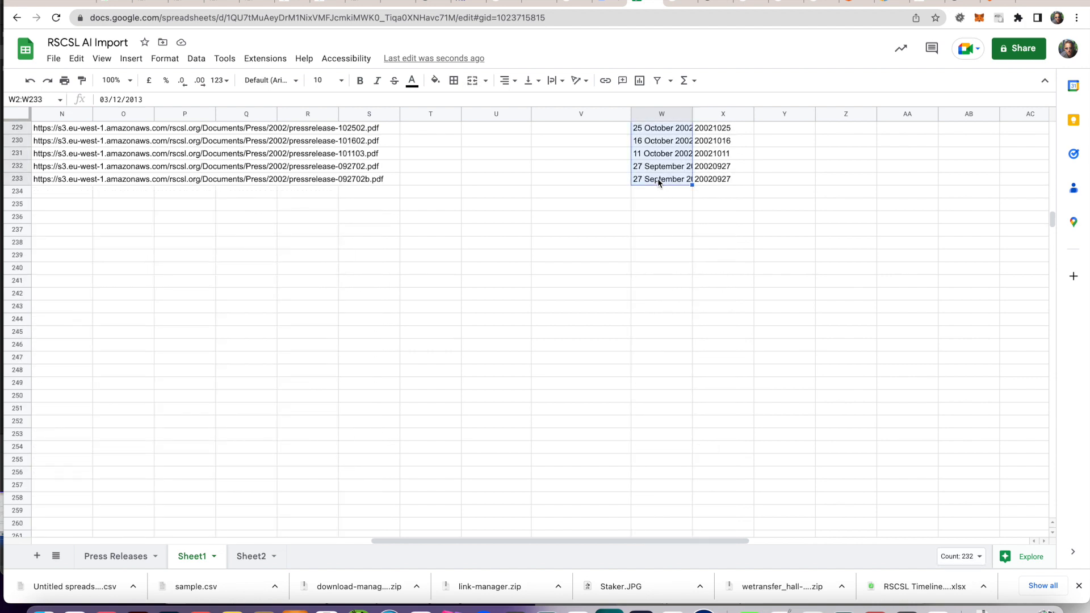
pyautogui.press('Delete')
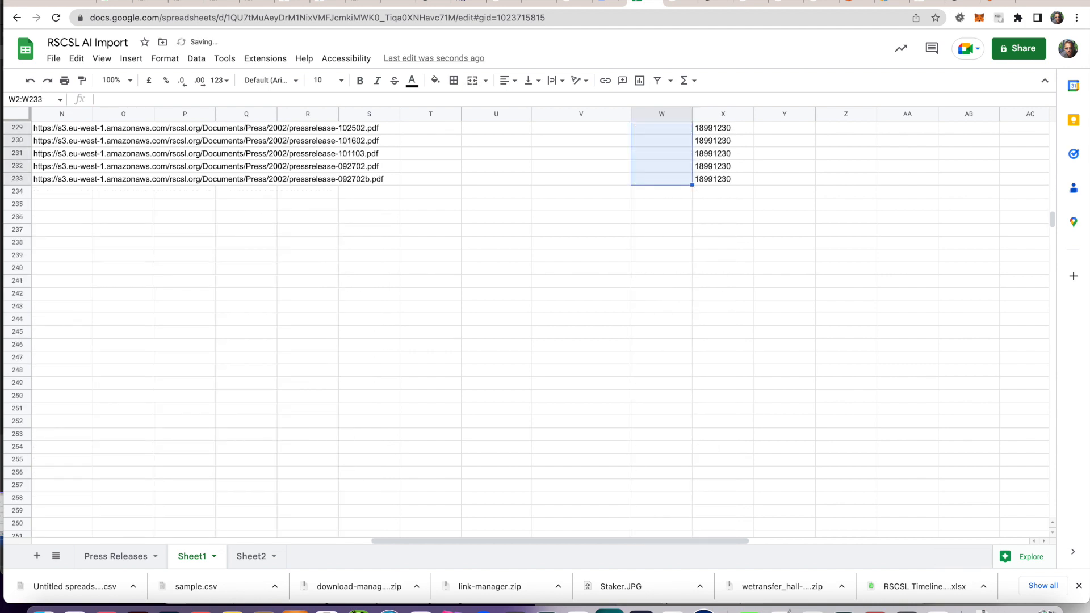
# Step: Undo the deletion of the source dates in W2:W233 of the uid column
pyautogui.hotkey('ctrl', 'z')
pyautogui.scroll(20, 662, 180)
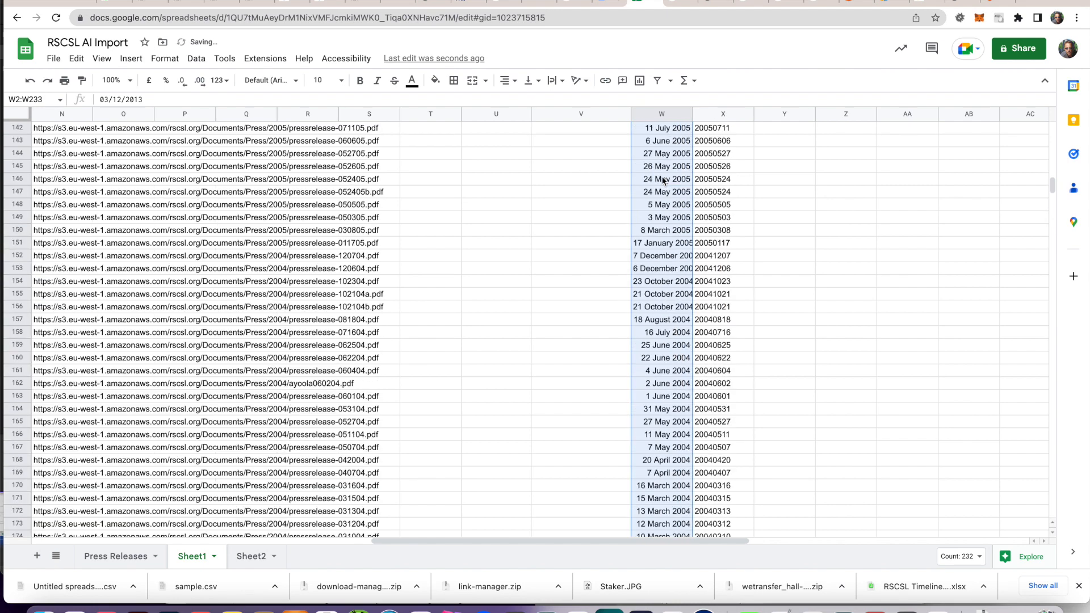
pyautogui.scroll(10, 711, 164)
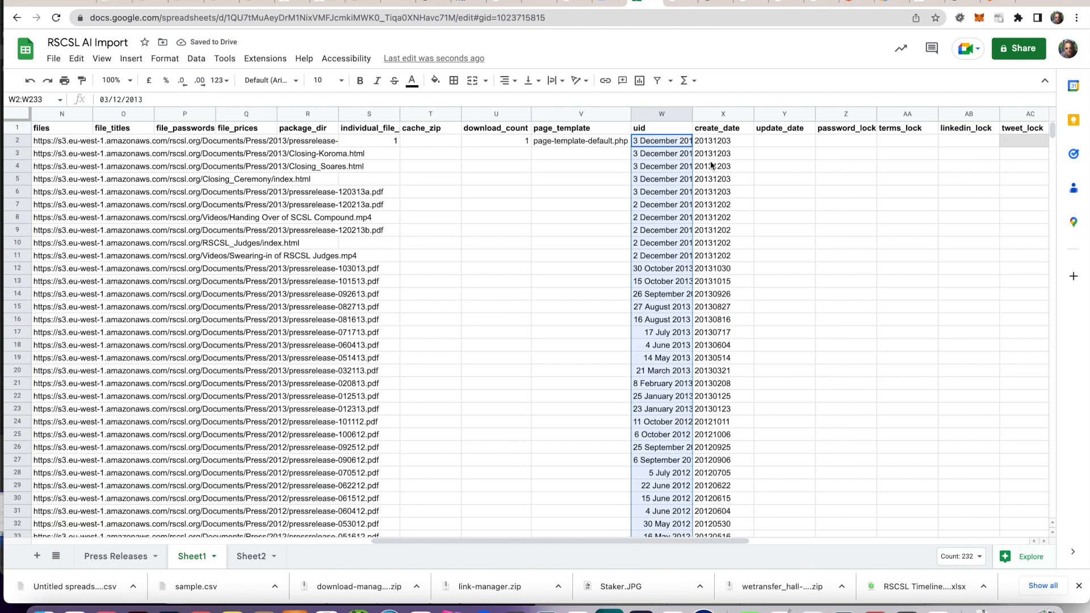
pyautogui.click(713, 141)
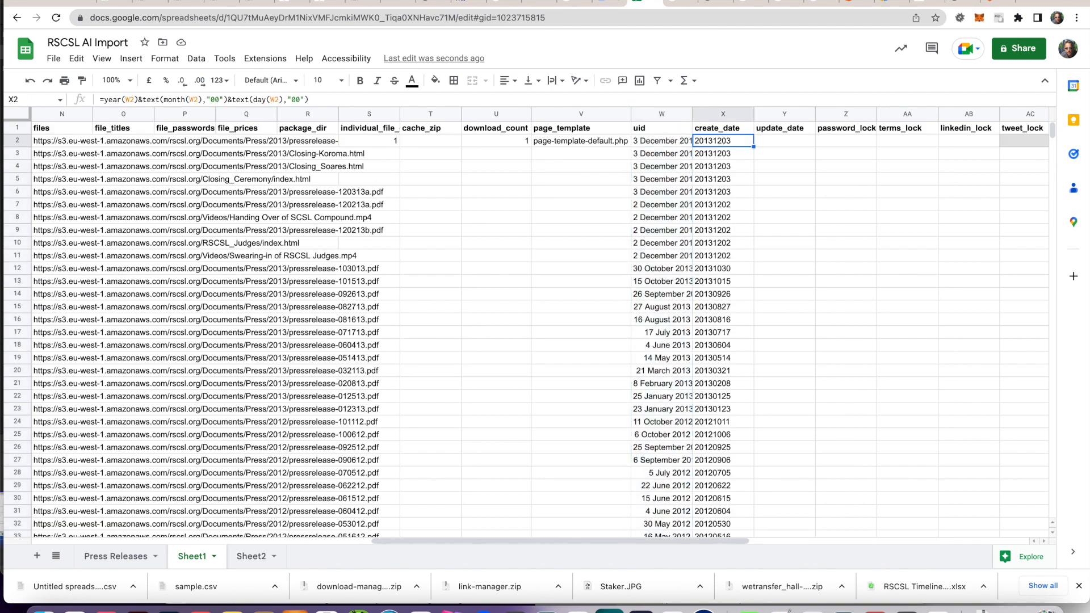
pyautogui.press('shift+super+Right')
pyautogui.press('shift+super+Down')
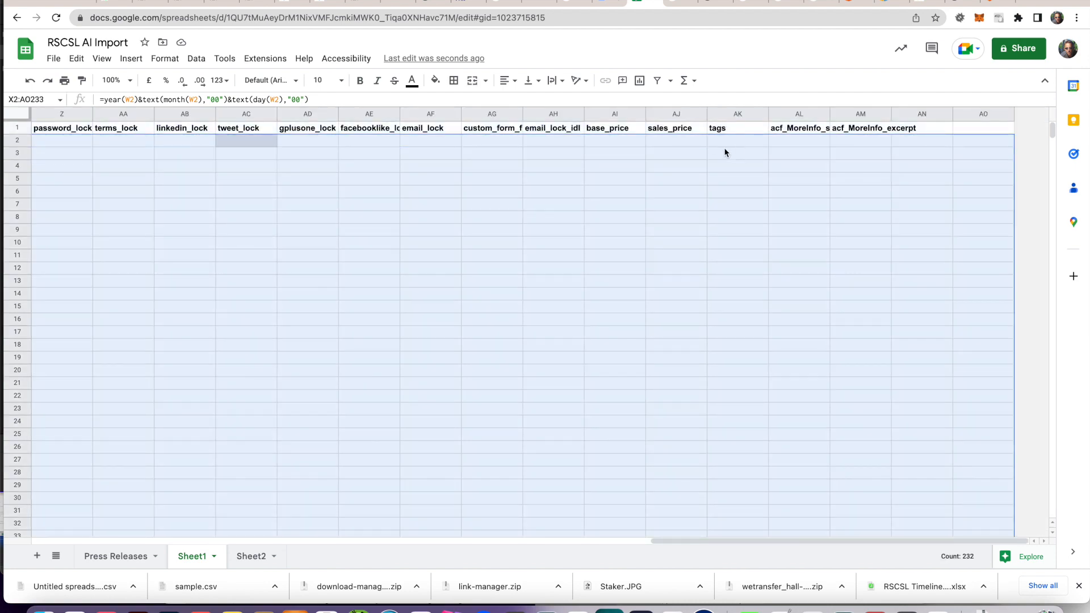
pyautogui.hscroll(-15, 724, 153)
pyautogui.hscroll(7, 724, 153)
# Step: Replace the create_date formulas in X2:X233 with their values by copying the range and pasting values only over it
pyautogui.click(842, 141)
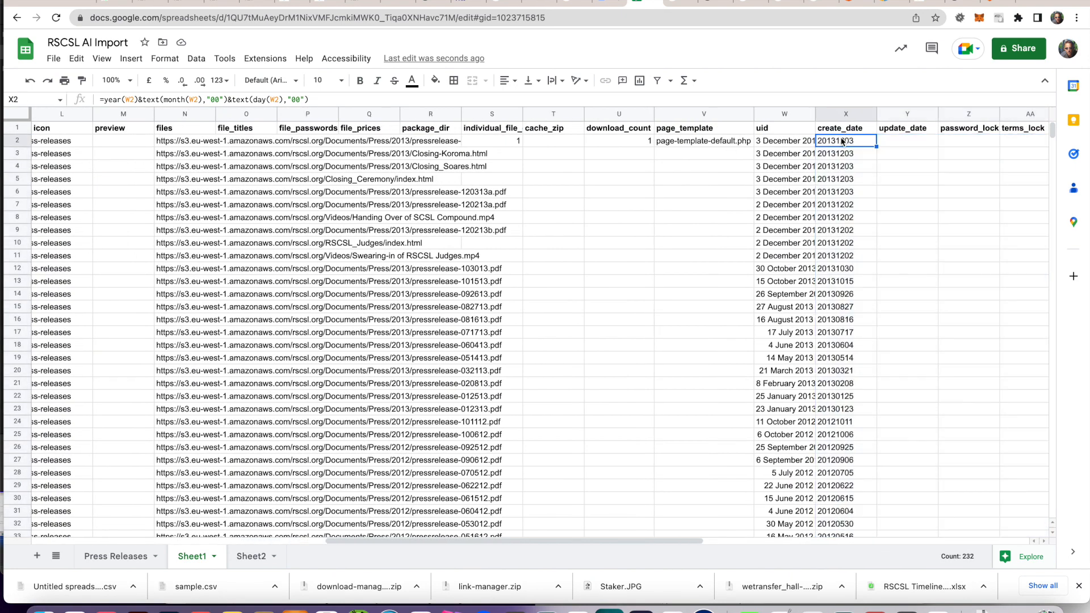
pyautogui.scroll(-20, 842, 141)
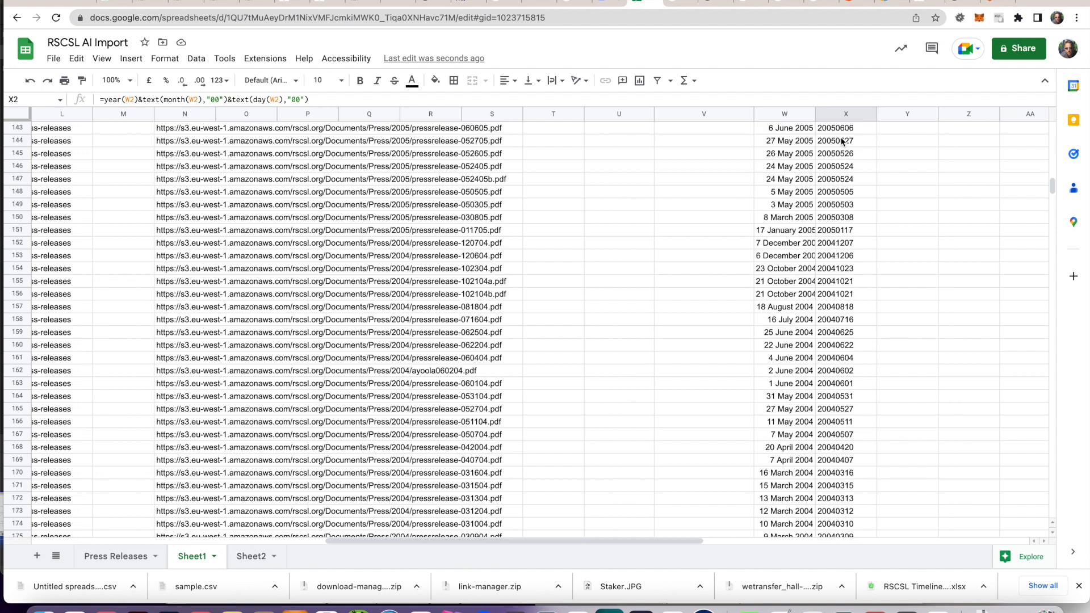
pyautogui.scroll(-10, 843, 142)
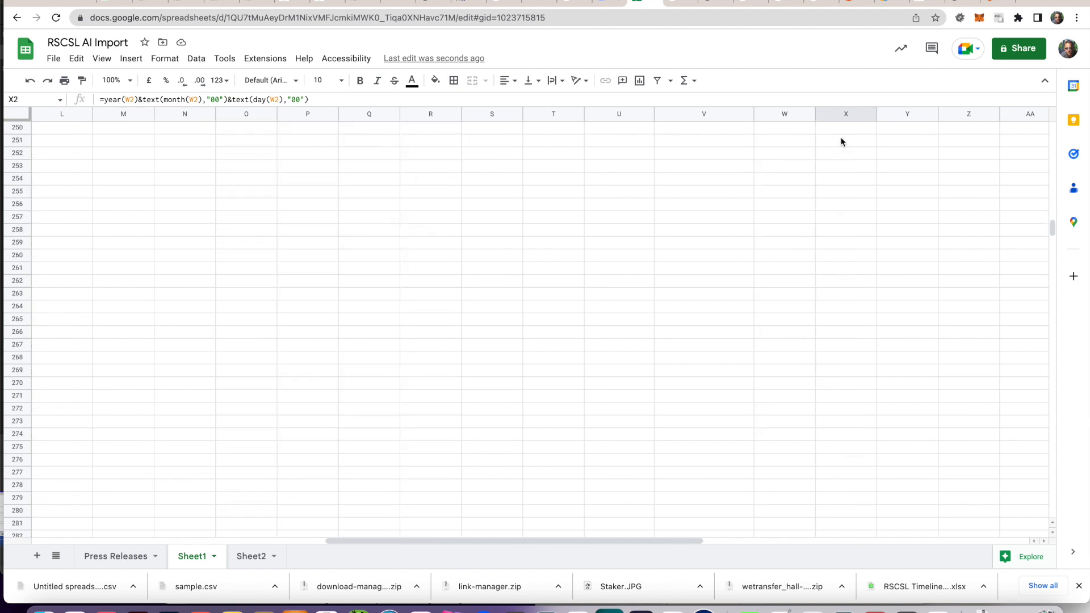
pyautogui.scroll(4, 842, 141)
pyautogui.scroll(1, 842, 141)
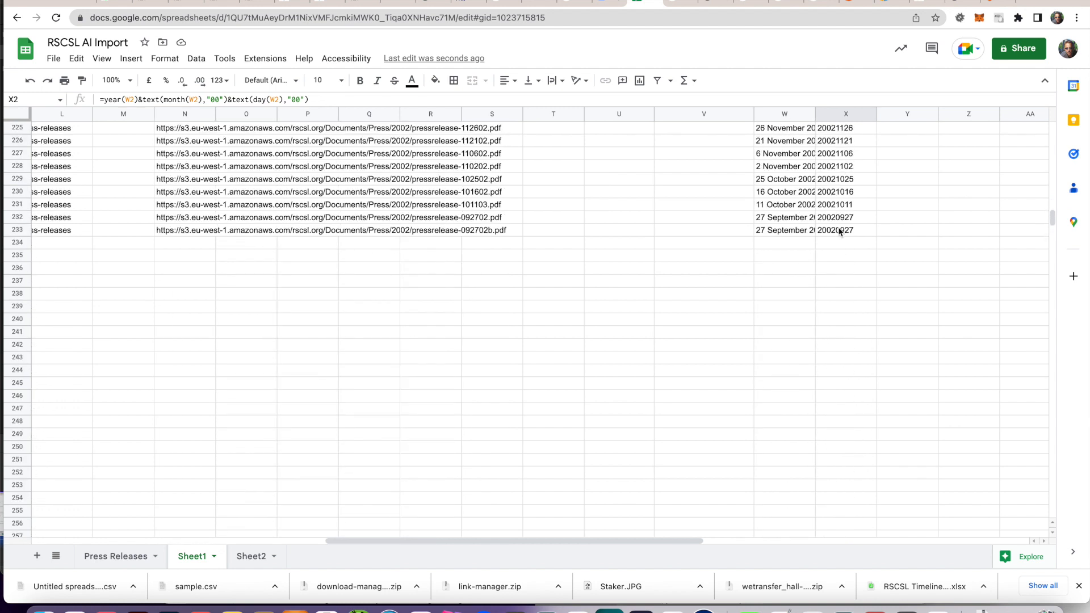
pyautogui.keyDown('shift'); pyautogui.click(839, 230); pyautogui.keyUp('shift')
pyautogui.press('super+c')
pyautogui.rightClick(839, 229)
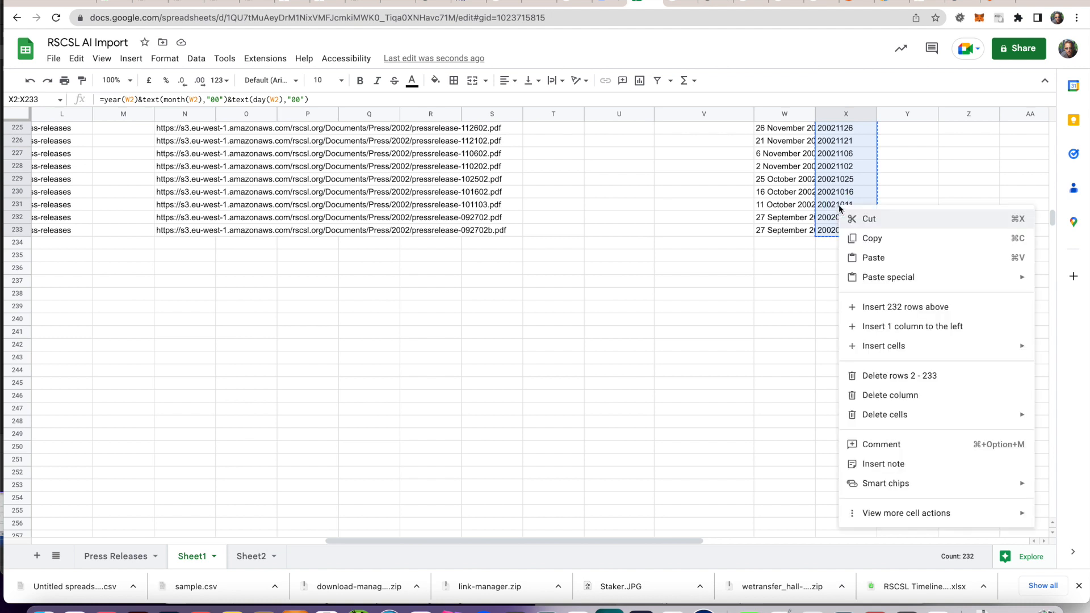
pyautogui.click(872, 238)
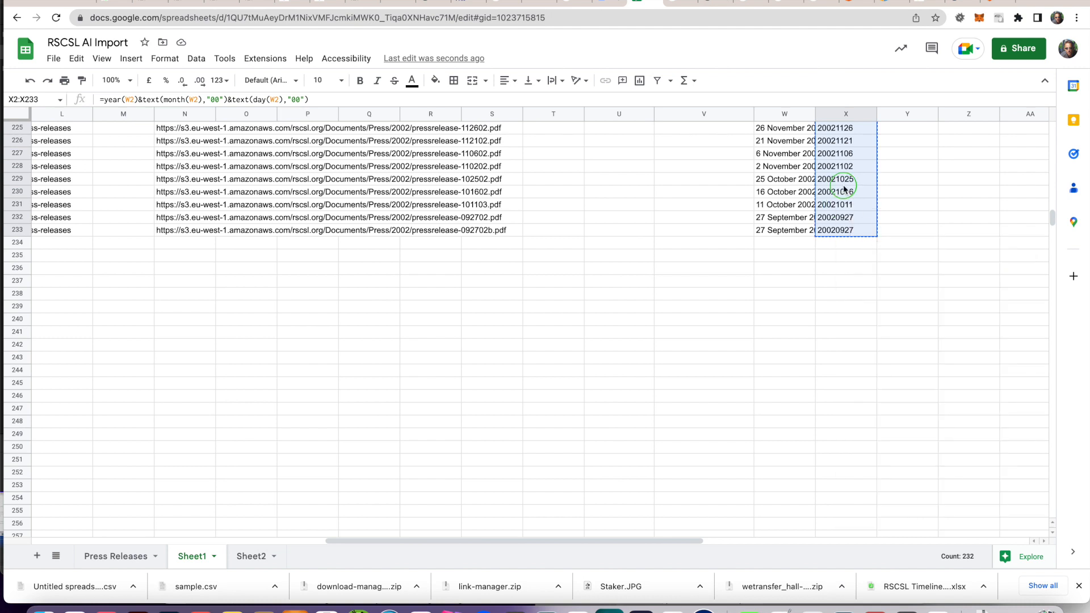
pyautogui.rightClick(844, 189)
pyautogui.moveTo(874, 257)
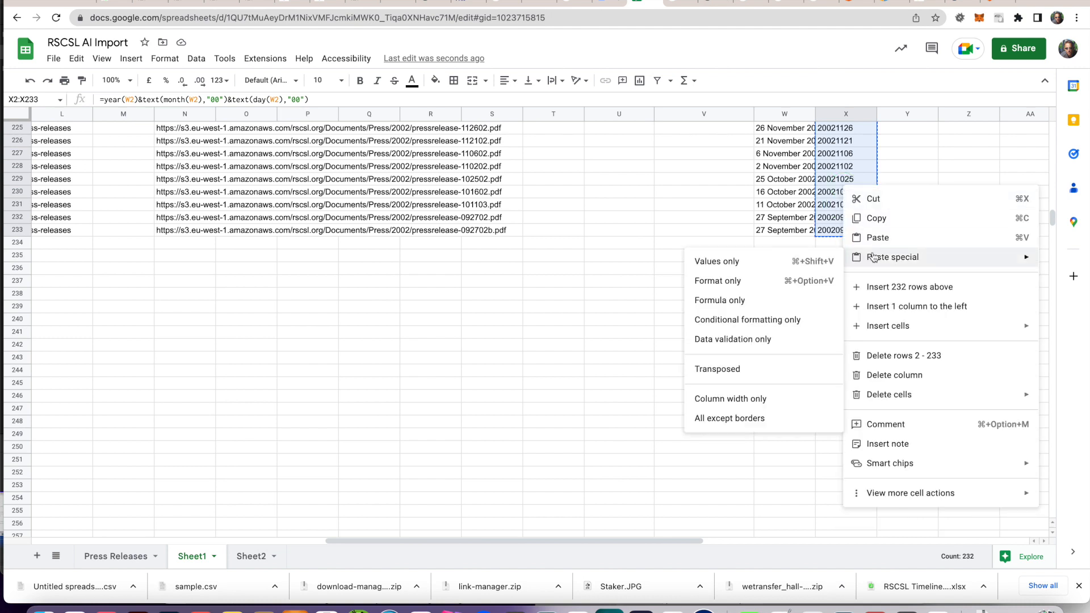
pyautogui.click(766, 264)
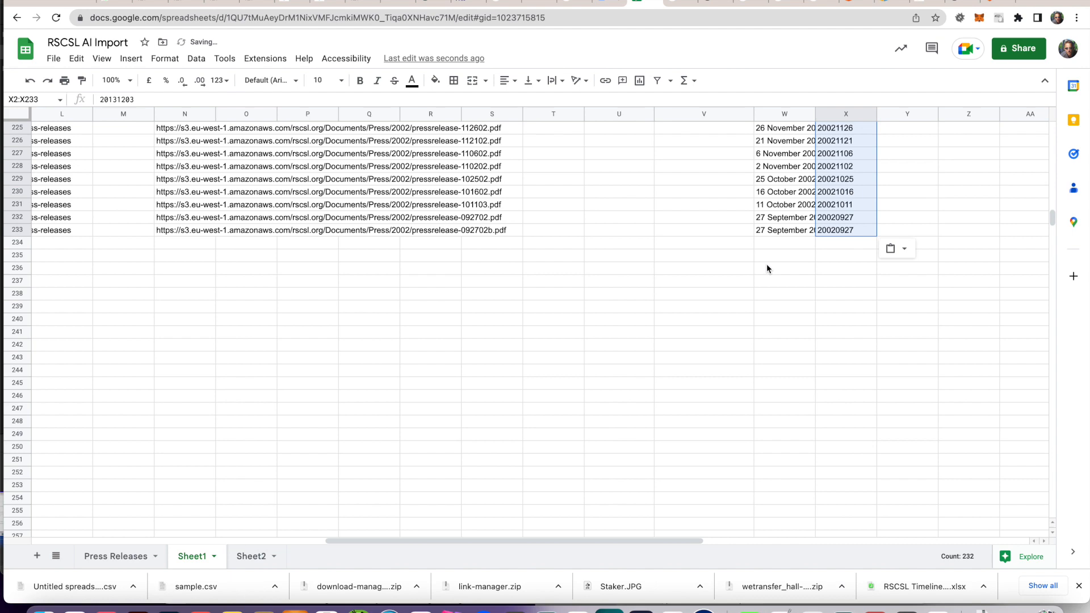
# Step: Delete the source dates from W2:W233 in the uid column, leaving its header in place
pyautogui.click(787, 231)
pyautogui.scroll(20, 787, 231)
pyautogui.scroll(10, 786, 230)
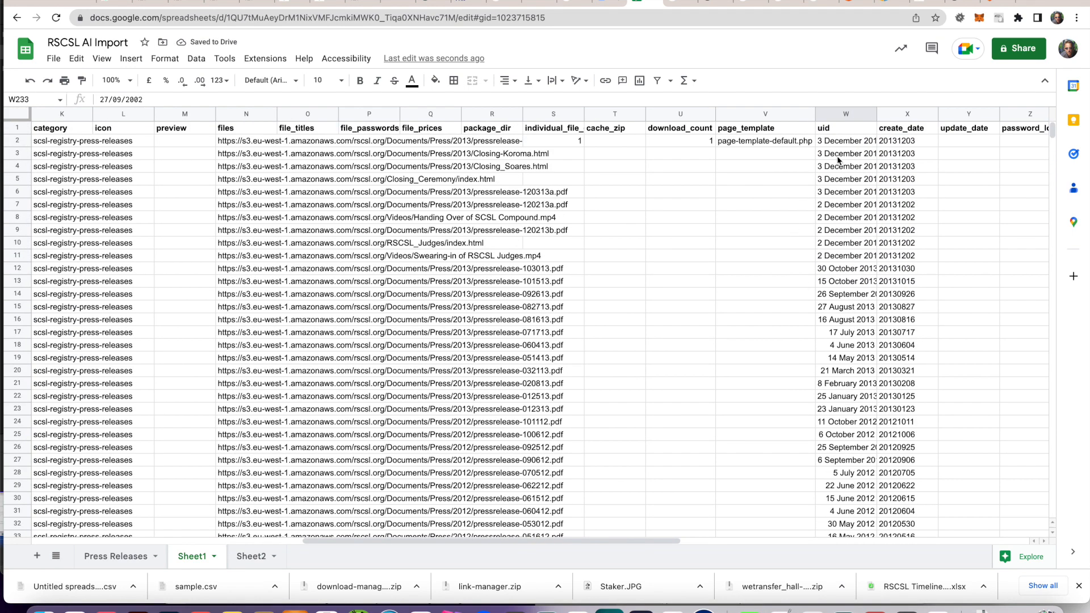
pyautogui.keyDown('shift'); pyautogui.click(845, 141); pyautogui.keyUp('shift')
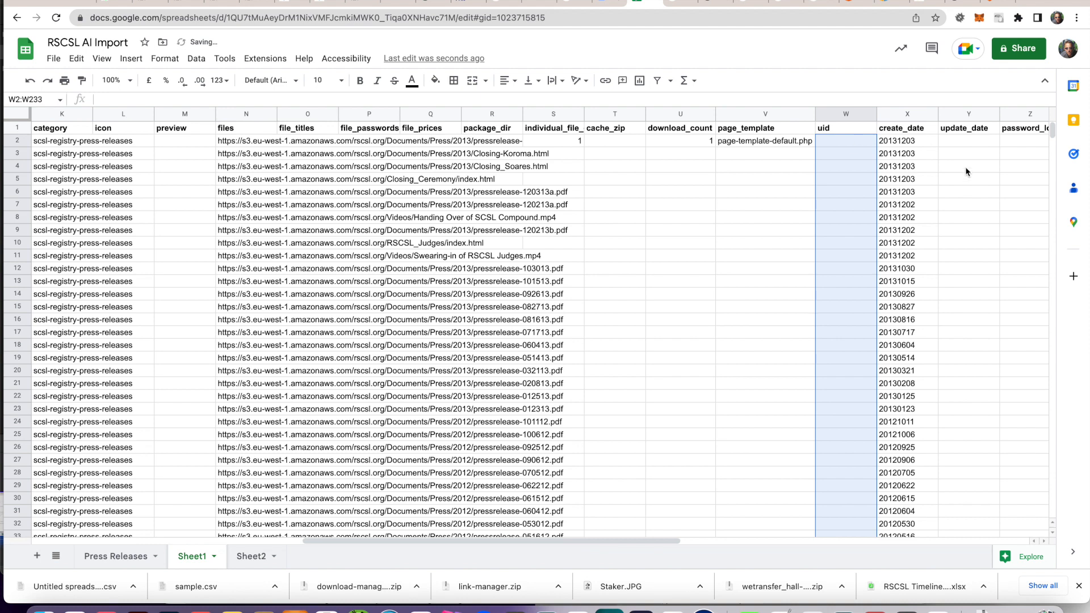
pyautogui.press('Delete')
pyautogui.click(982, 192)
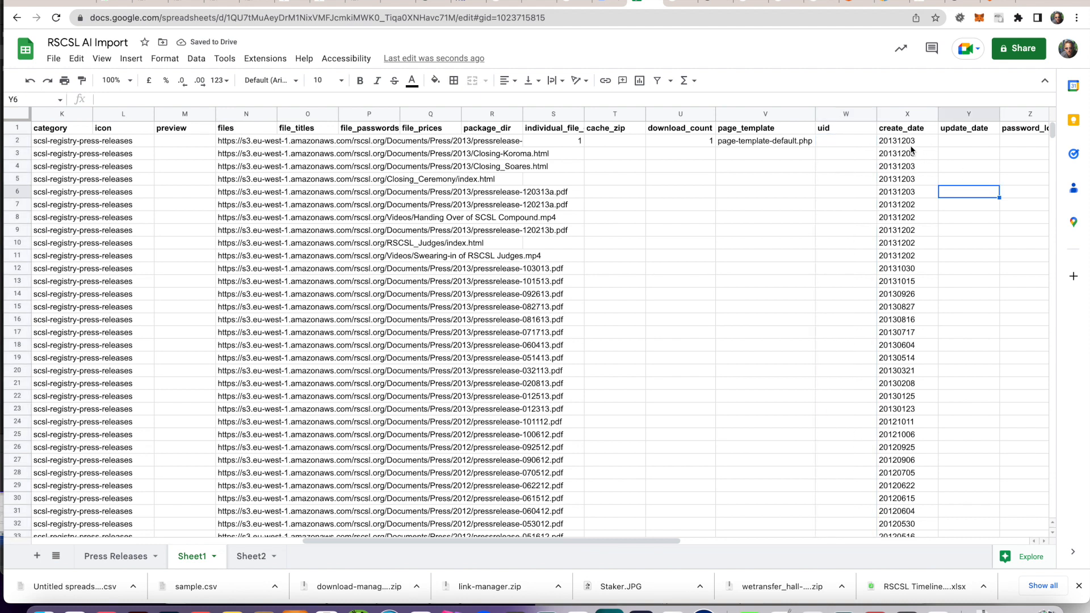
# Step: Check the remaining columns of Sheet1 and download the sheet as a comma-separated values (.csv) file
pyautogui.hscroll(10, 911, 147)
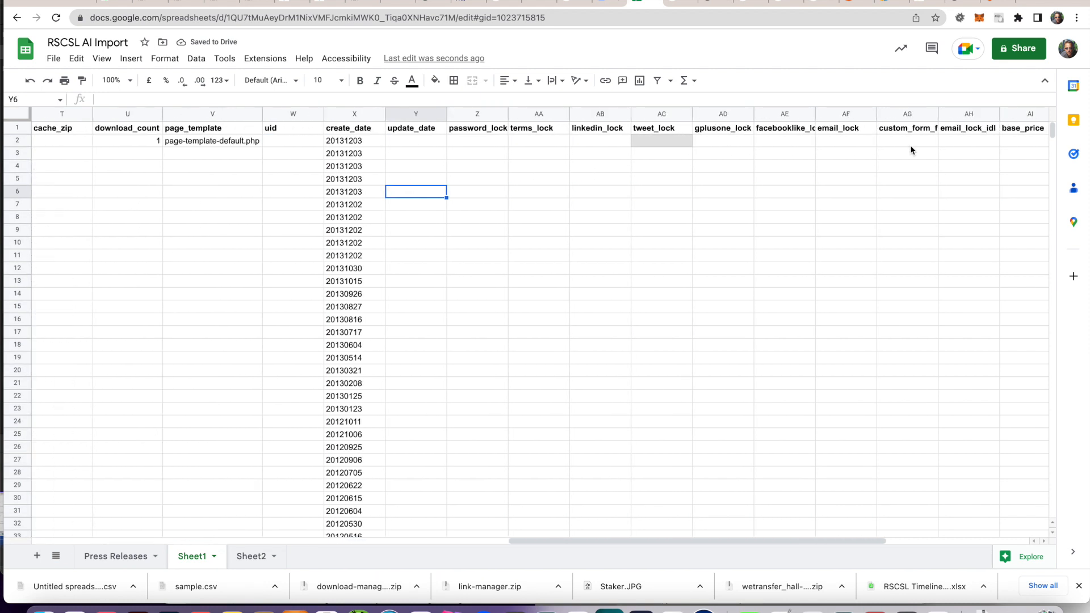
pyautogui.hscroll(4, 910, 148)
pyautogui.hscroll(-3, 911, 149)
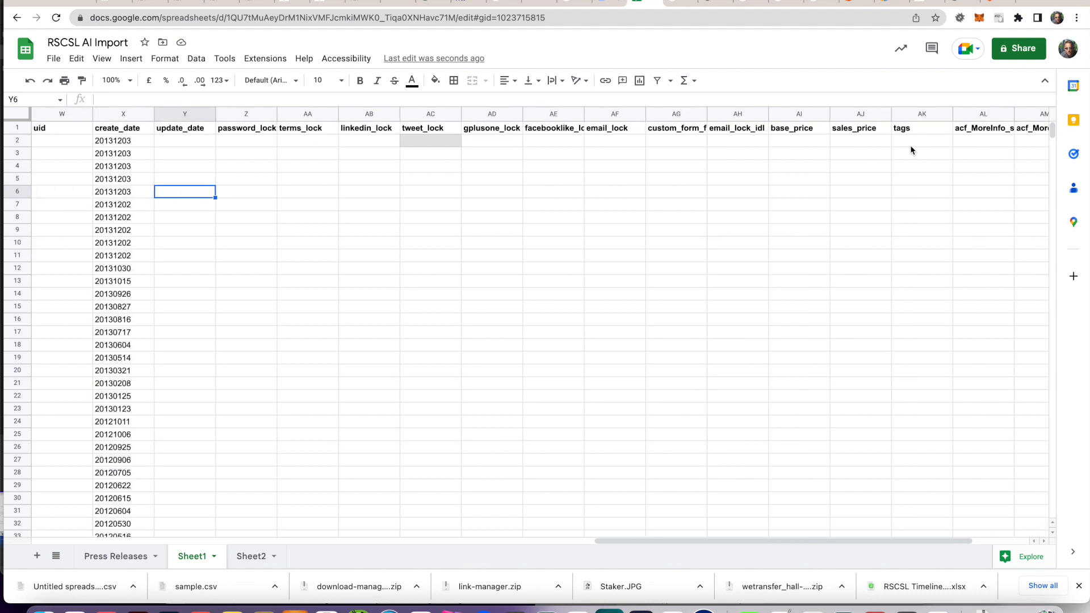
pyautogui.hscroll(-18, 910, 149)
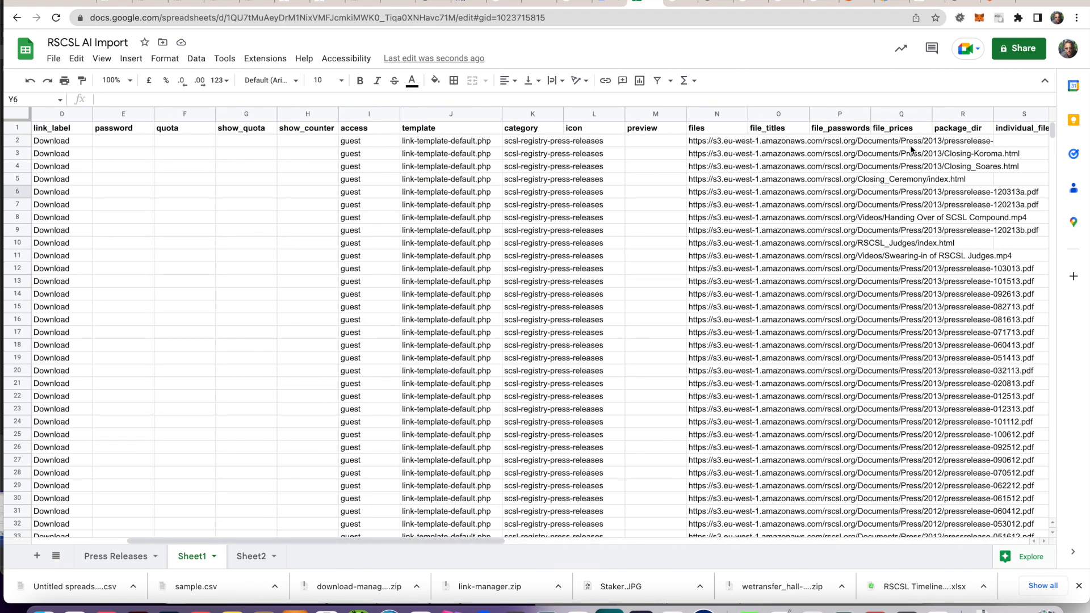
pyautogui.click(53, 58)
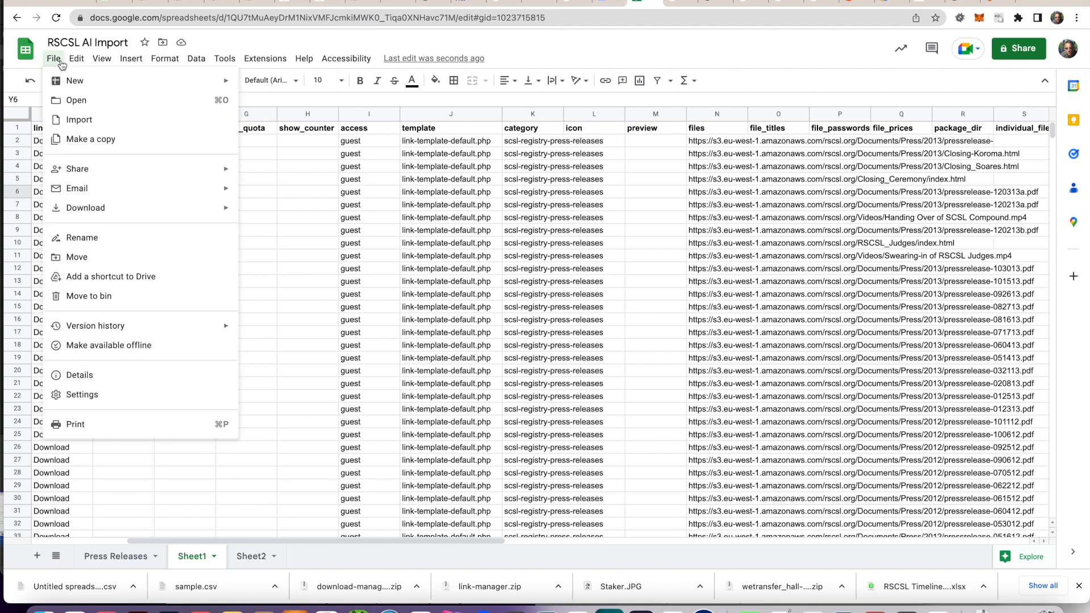
pyautogui.moveTo(77, 59)
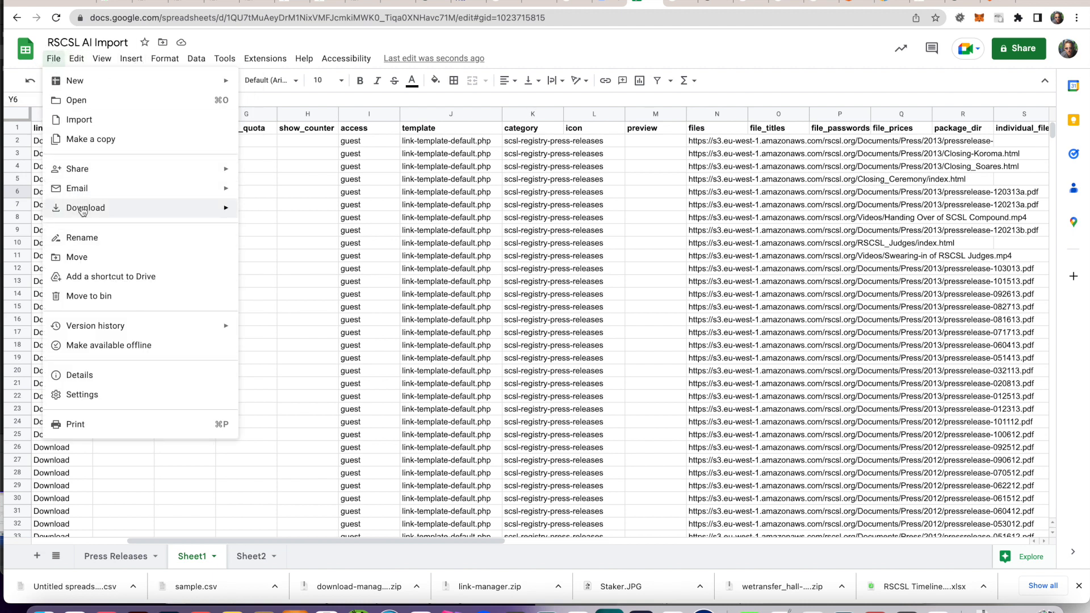
pyautogui.moveTo(95, 209)
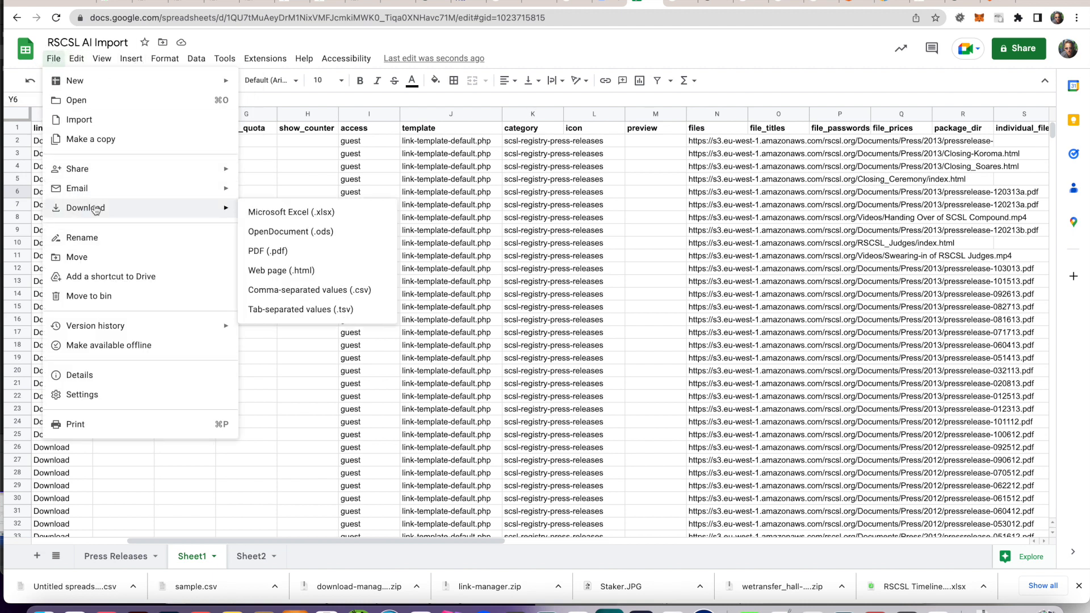
pyautogui.click(311, 289)
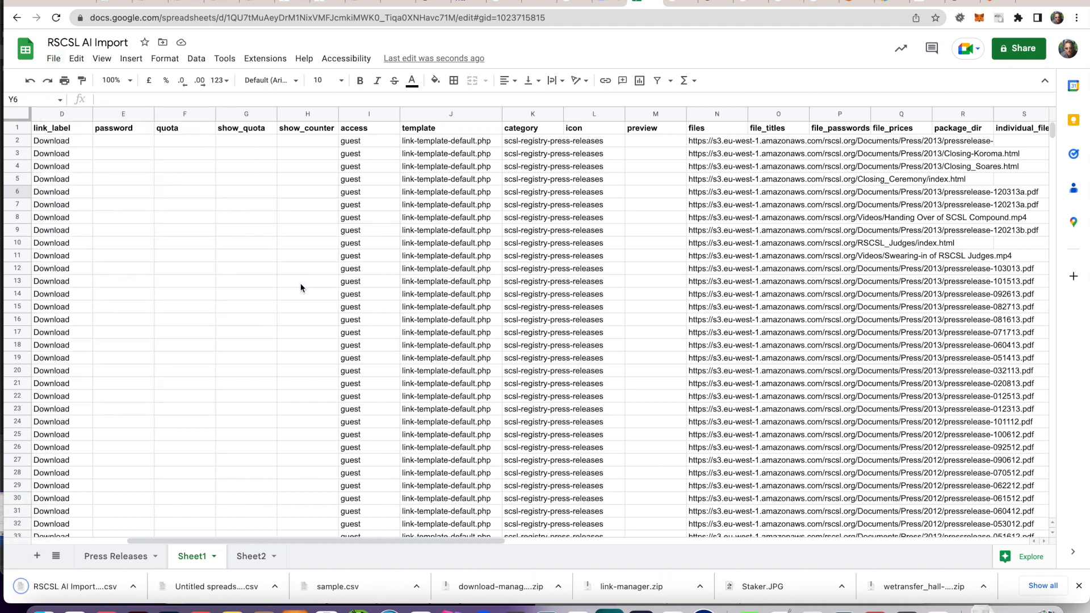
# Step: Switch to the RSCSL WordPress admin and open the Import & Export page for Documents
pyautogui.click(152, 3)
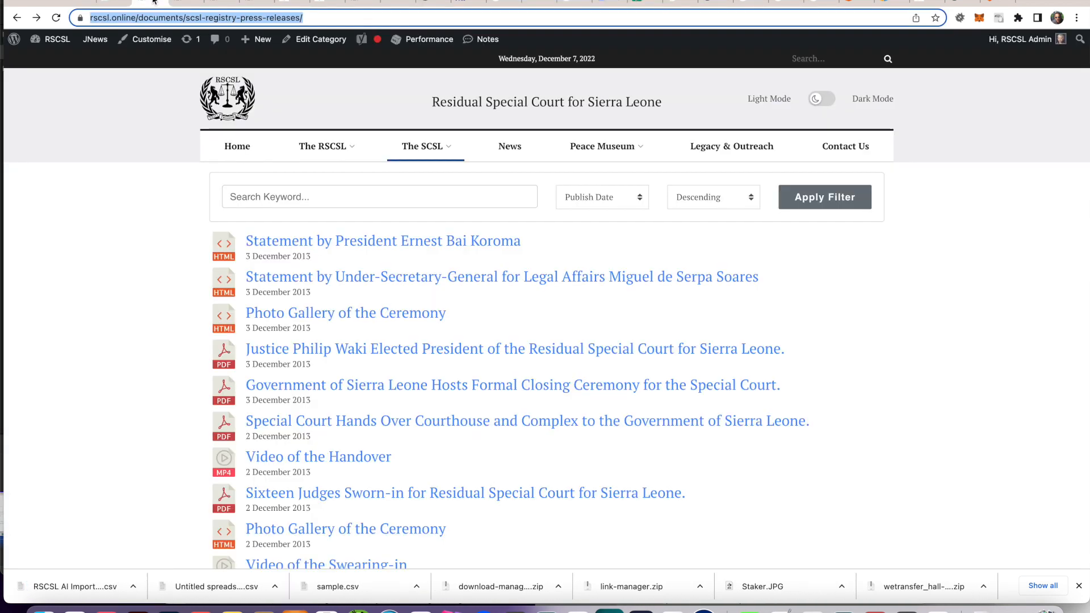
pyautogui.click(176, 2)
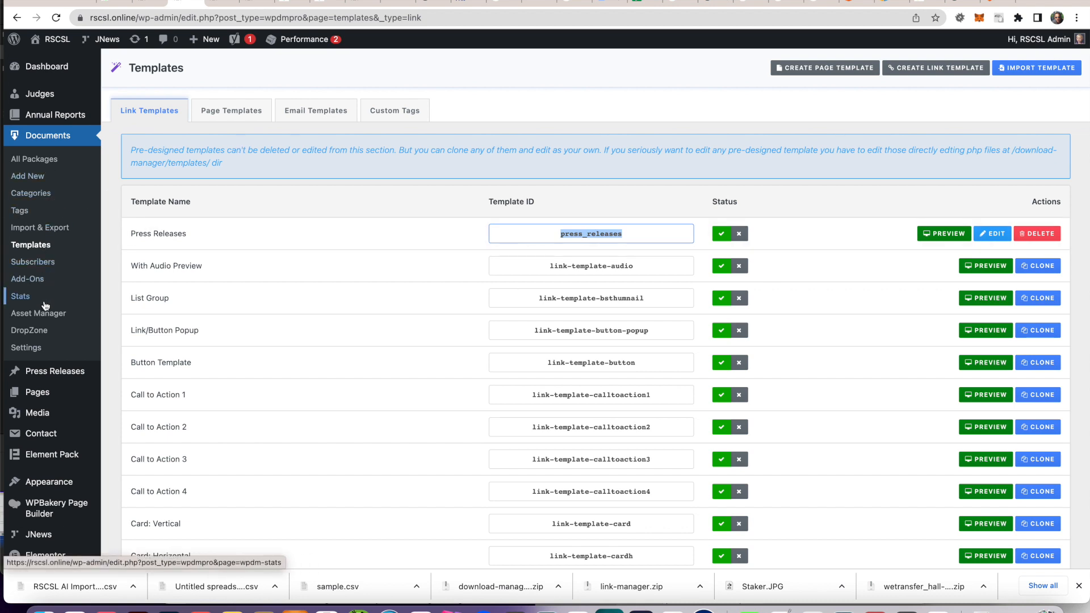
pyautogui.click(53, 230)
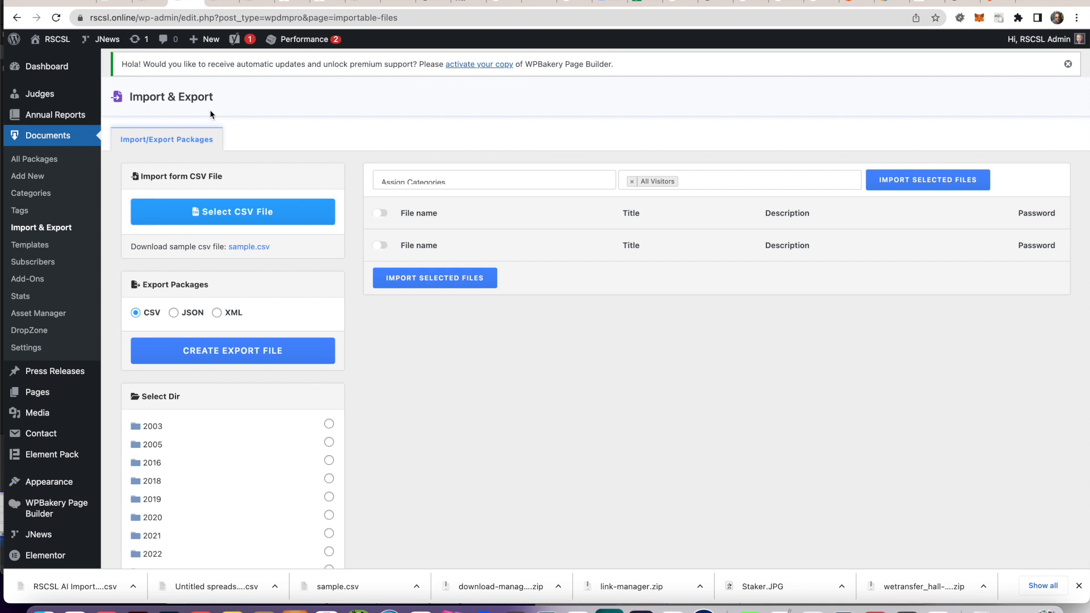
# Step: Examine the Press Releases link template's HTML code, focusing on the download_url, page_link and create_date variables
pyautogui.click(250, 4)
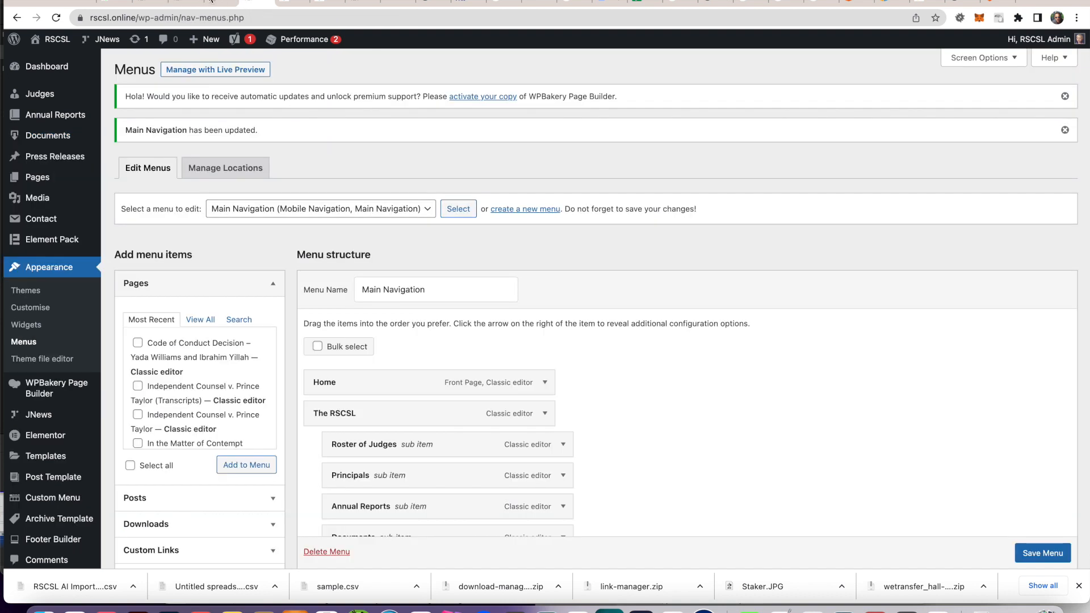
pyautogui.click(212, 3)
pyautogui.click(370, 375)
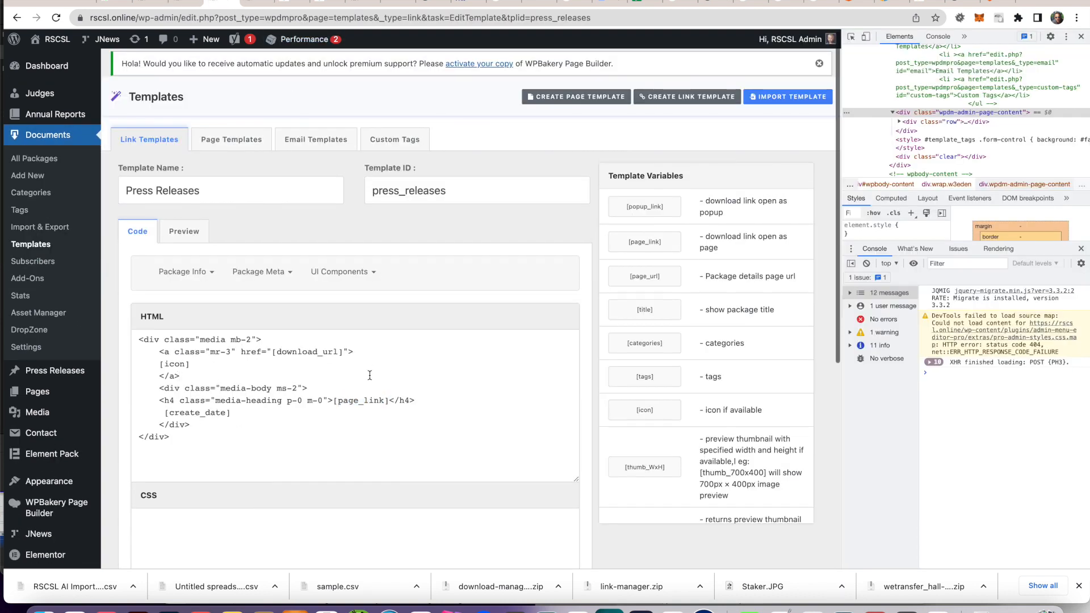
pyautogui.scroll(-1, 370, 376)
pyautogui.scroll(-2, 316, 363)
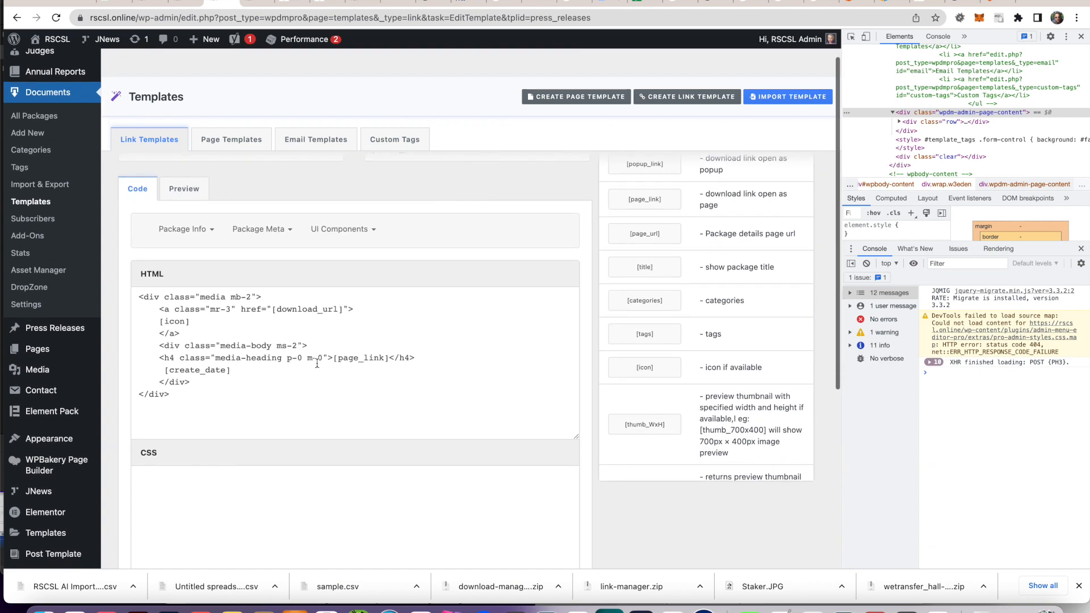
pyautogui.scroll(2, 316, 363)
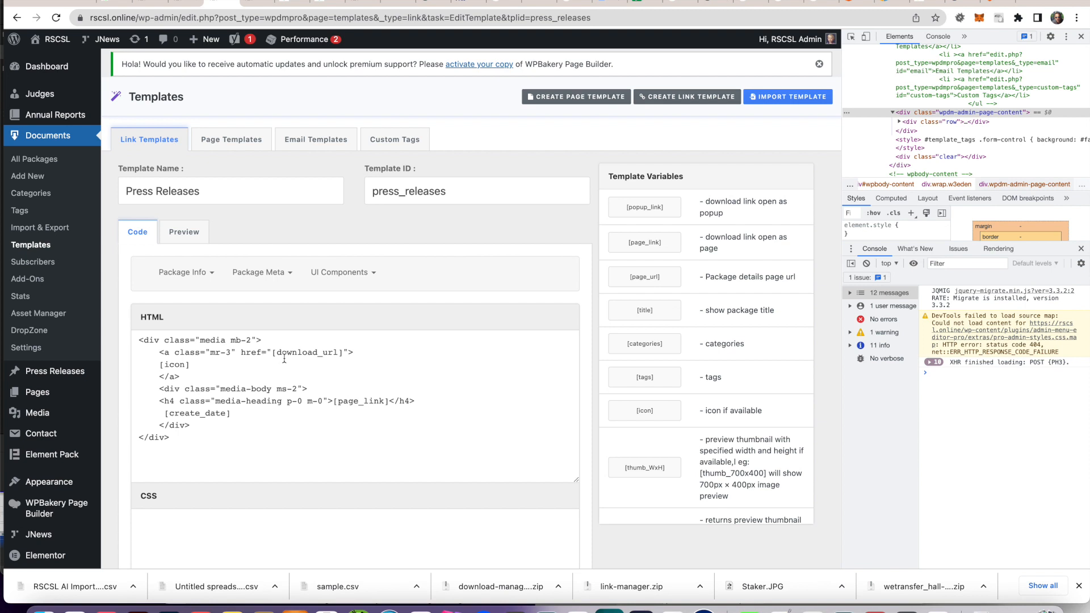
pyautogui.click(192, 380)
pyautogui.doubleClick(309, 352)
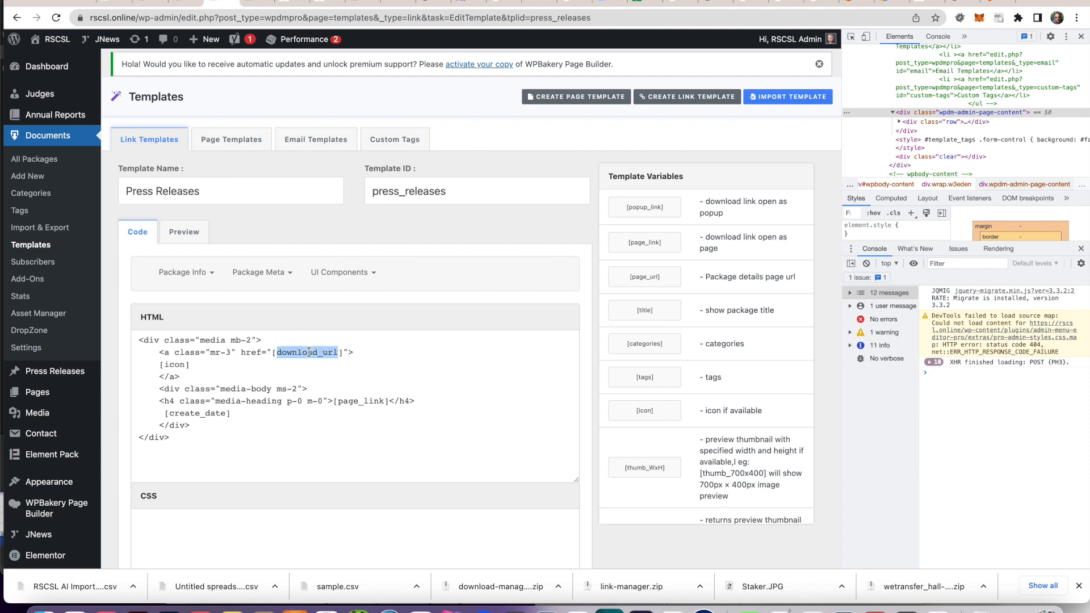
pyautogui.scroll(-1, 312, 352)
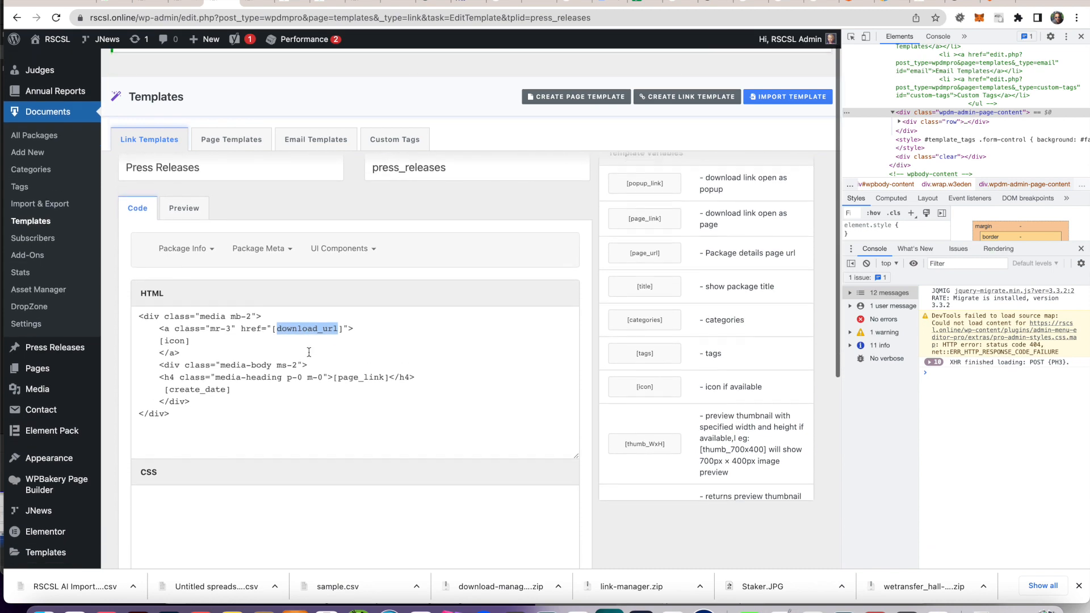
pyautogui.doubleClick(358, 365)
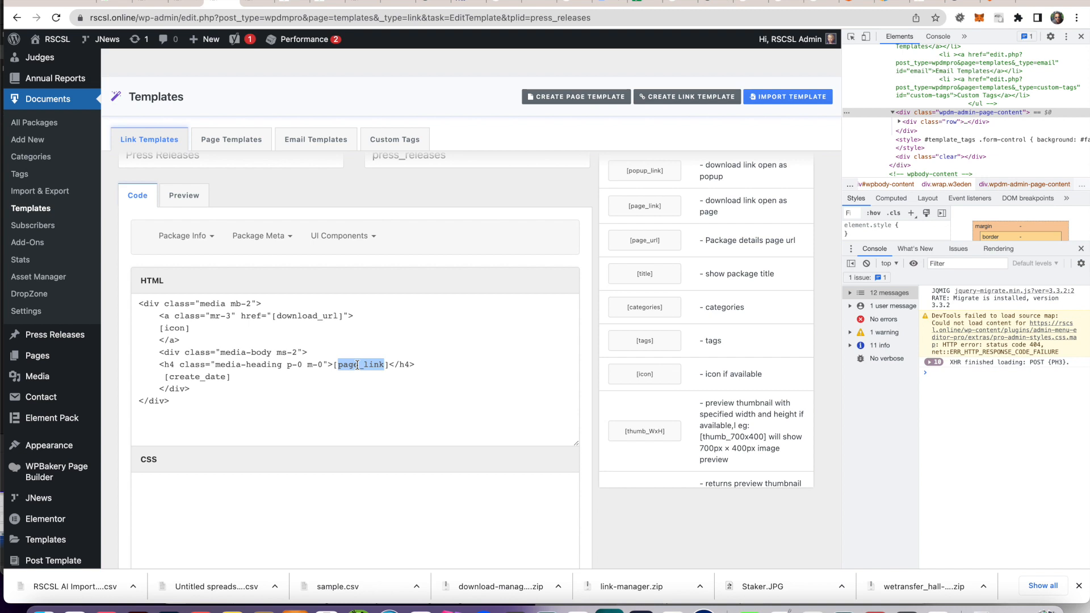
pyautogui.doubleClick(188, 376)
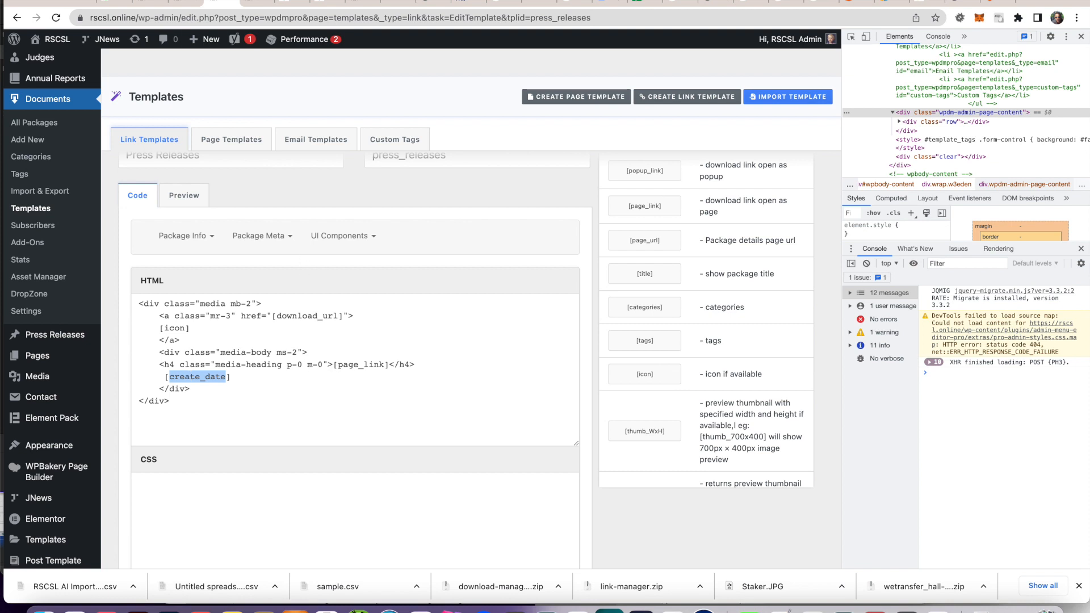
# Step: Review the published SCSL registry press releases page, looking through its listed titles, dates and file icons
pyautogui.click(149, 2)
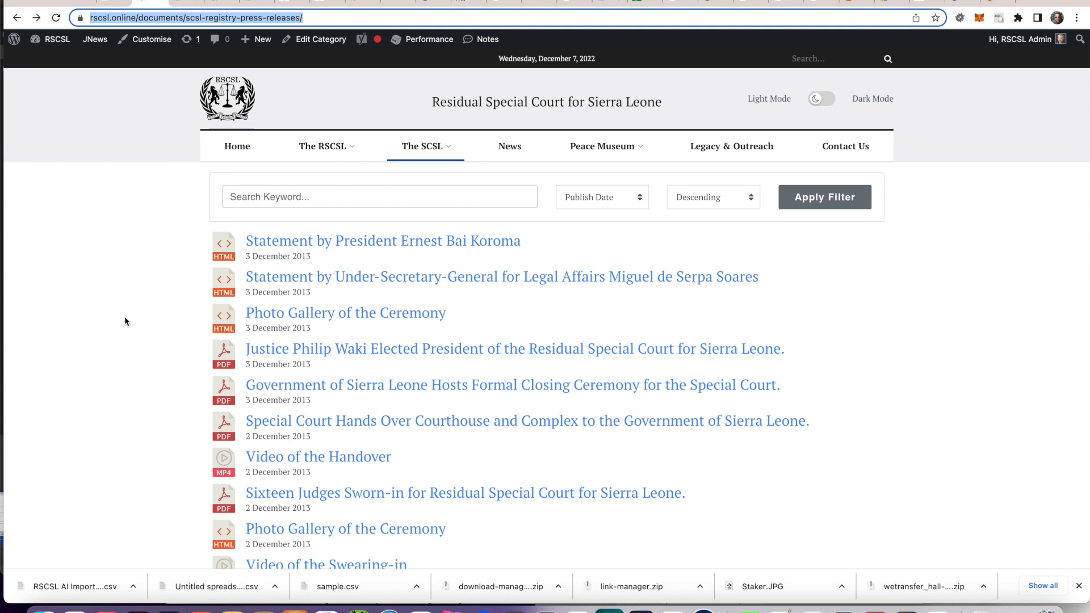
pyautogui.scroll(-15, 124, 316)
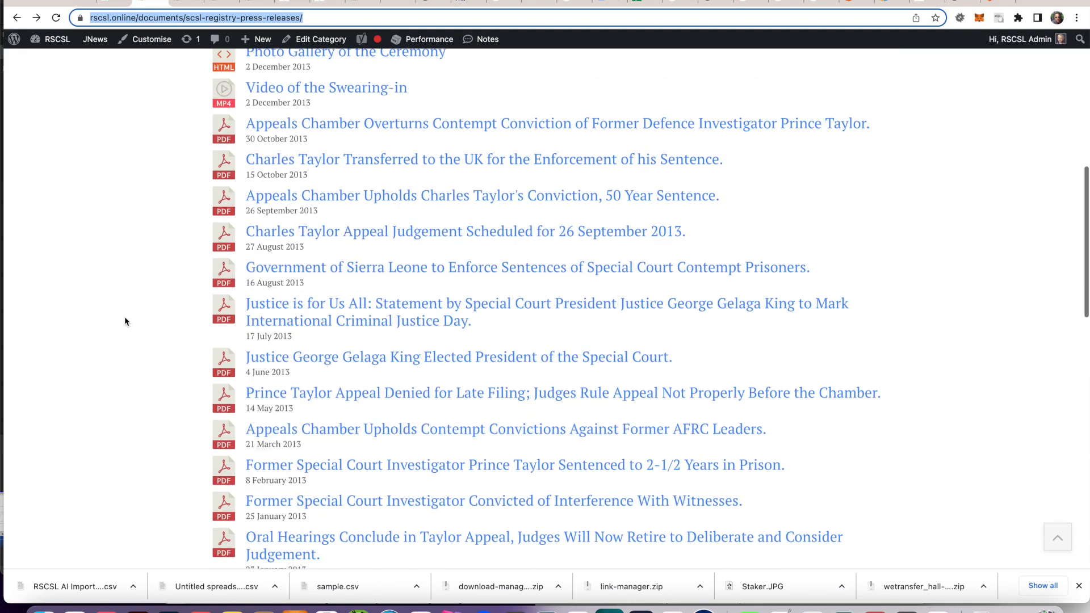
# Step: Reload the SCSL registry press releases page and browse through pages 2, 3 and 4 of the document listing
pyautogui.scroll(15, 124, 316)
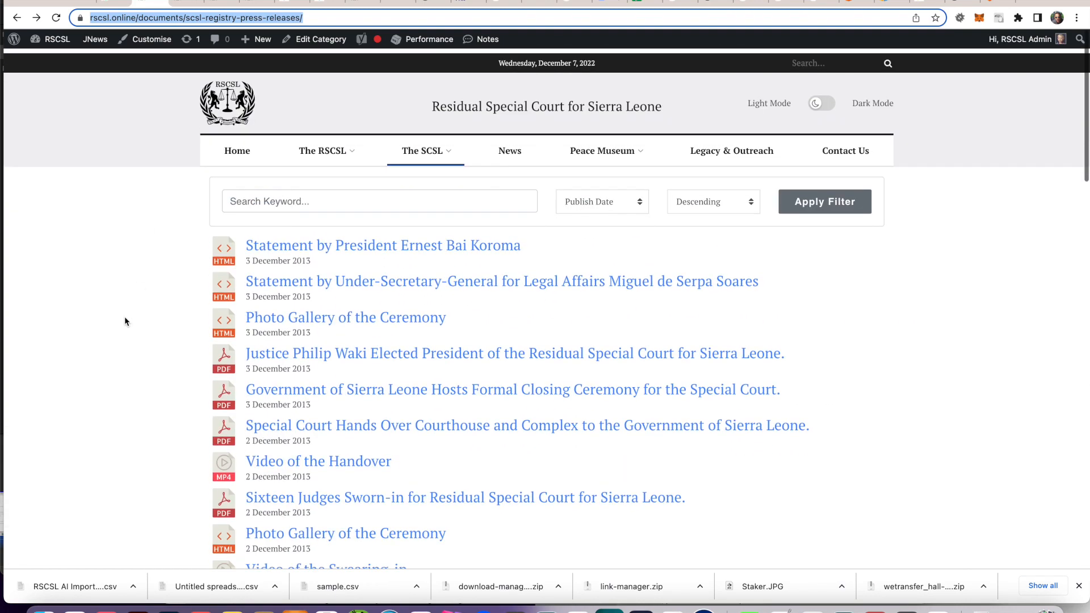
pyautogui.press('super+r')
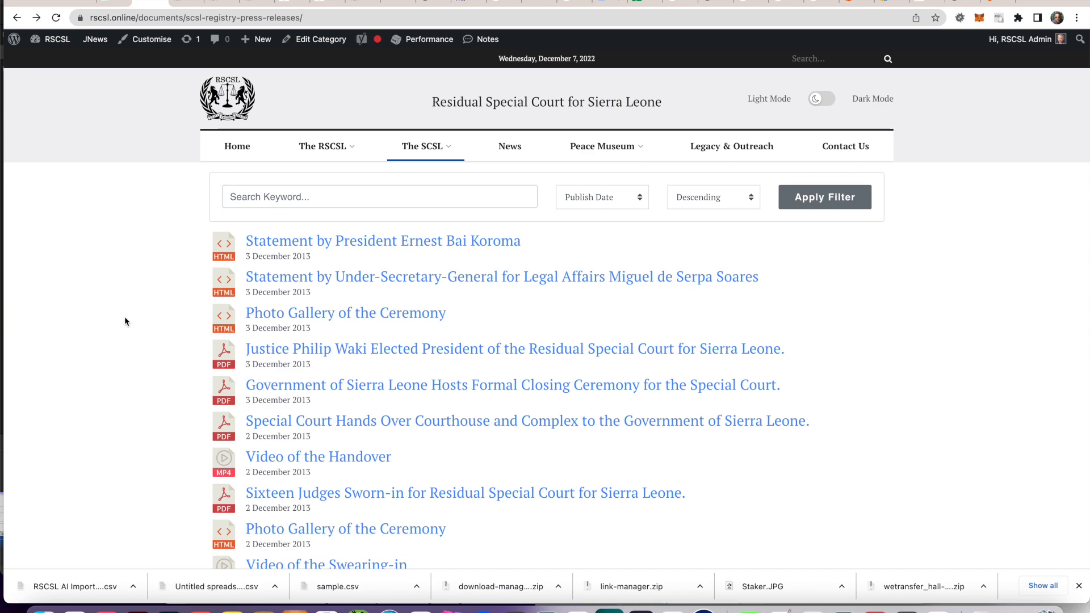
pyautogui.scroll(-9, 467, 320)
pyautogui.scroll(-12, 467, 319)
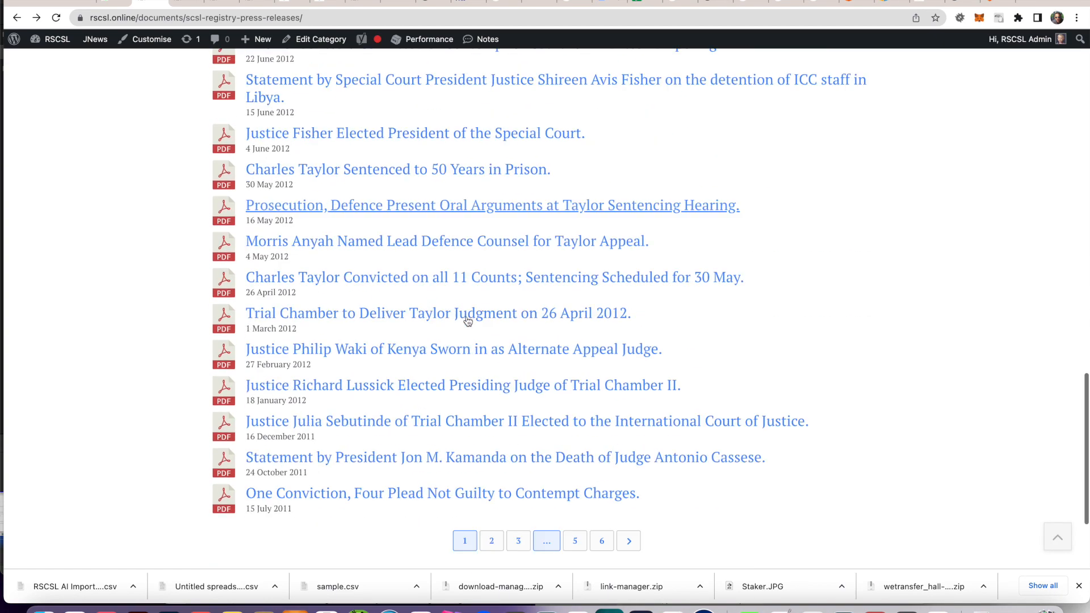
pyautogui.click(497, 395)
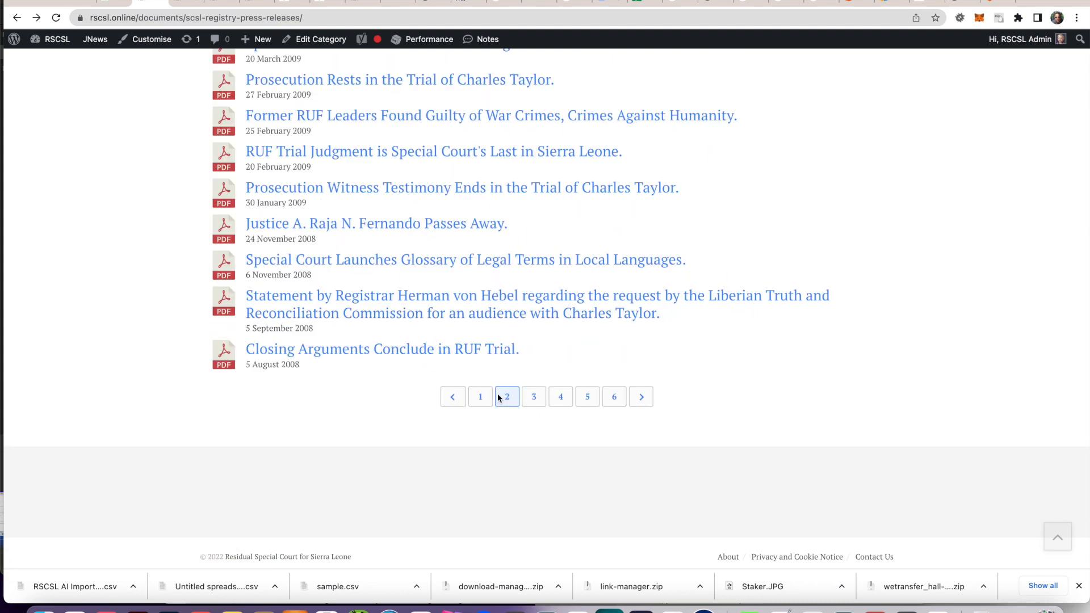
pyautogui.click(535, 407)
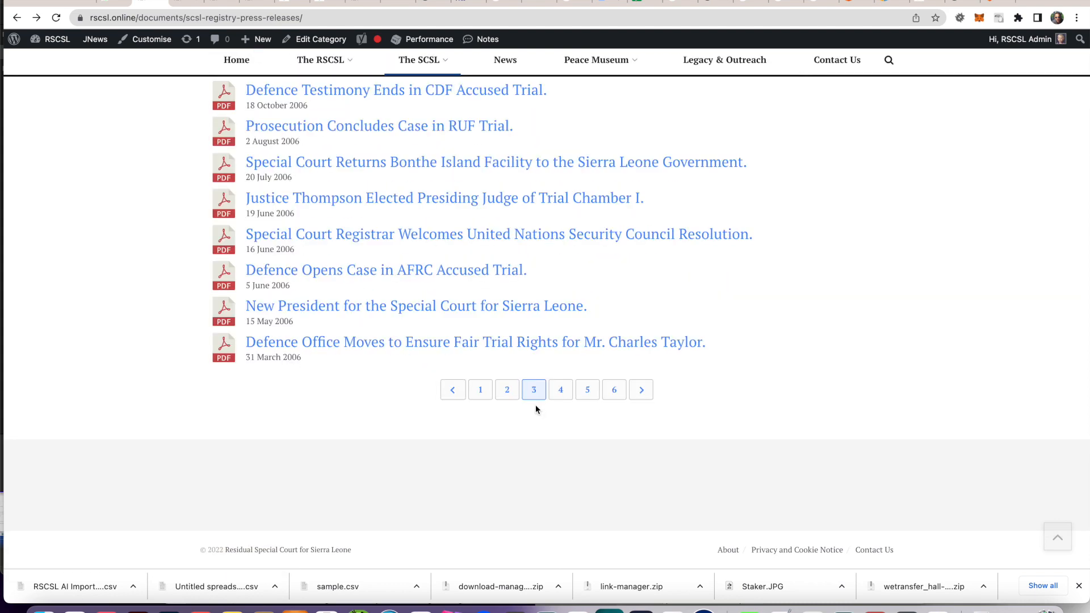
pyautogui.click(564, 390)
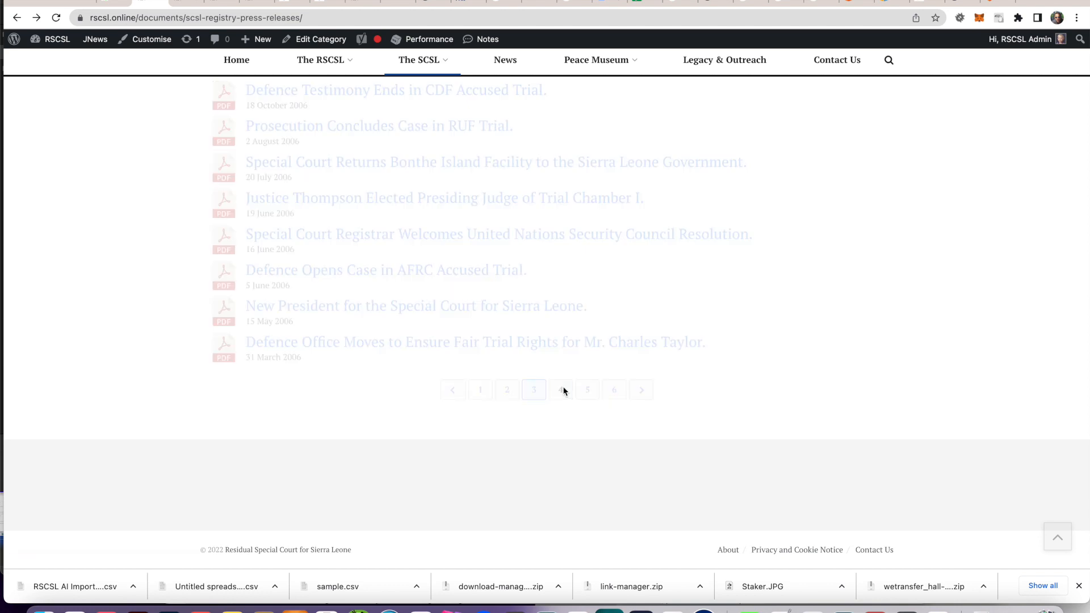
# Step: Search the published press releases with the keyword "taylo"
pyautogui.scroll(15, 612, 253)
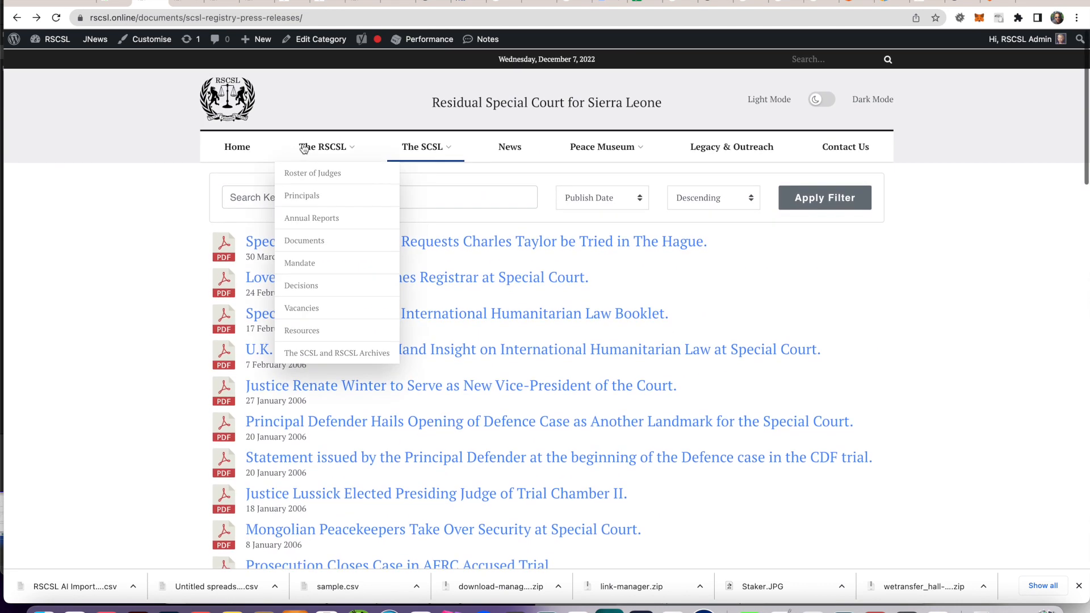
pyautogui.click(236, 192)
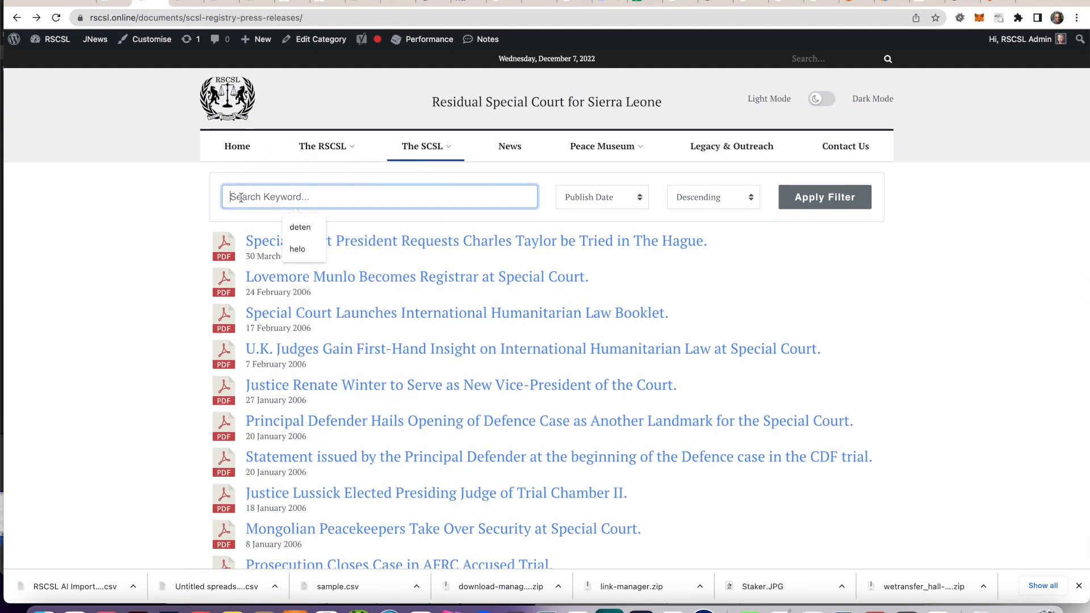
pyautogui.write('taYLO')
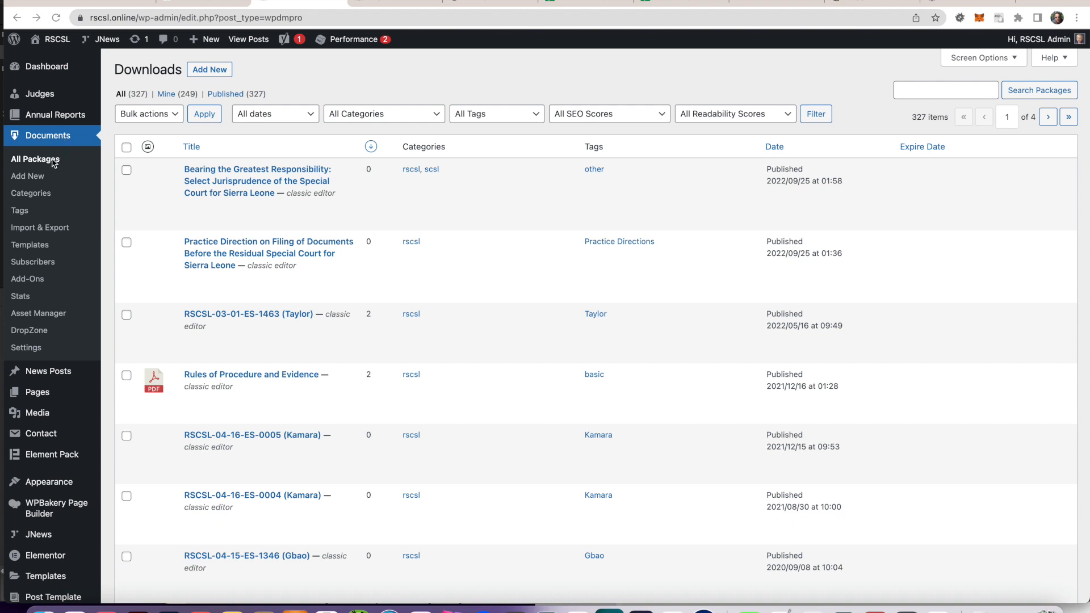
# Step: Filter the WordPress Downloads package list to the SCSL Registry Press Releases category
pyautogui.click(366, 116)
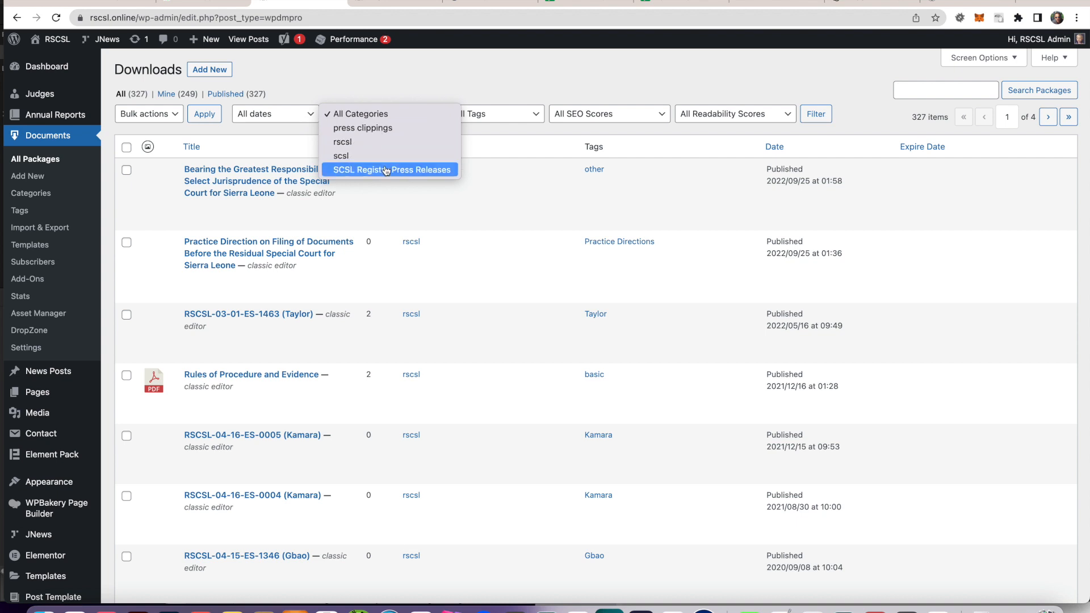
pyautogui.click(368, 171)
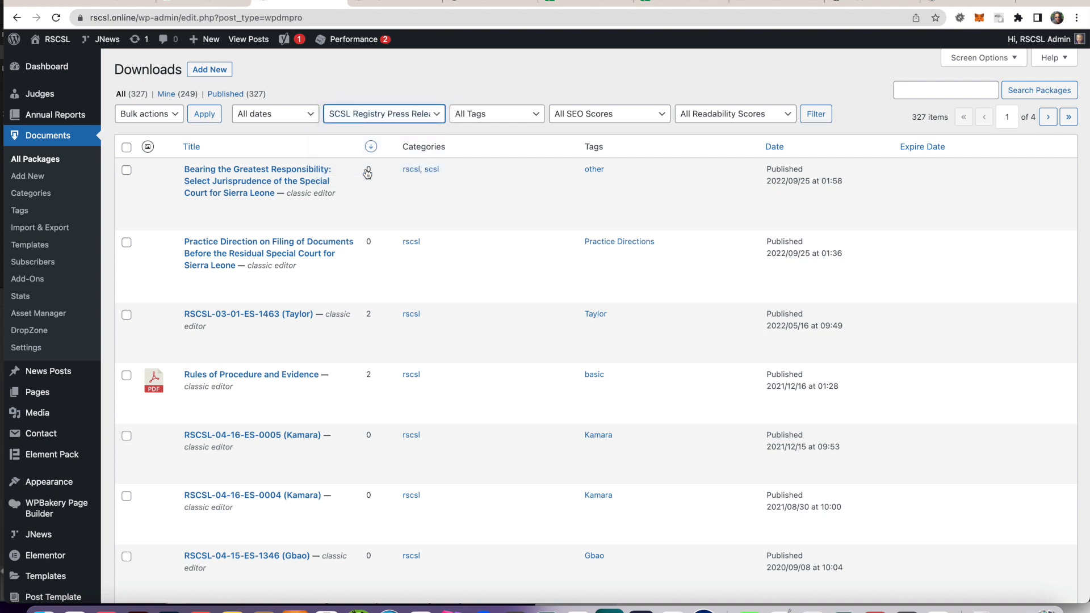
pyautogui.click(1011, 94)
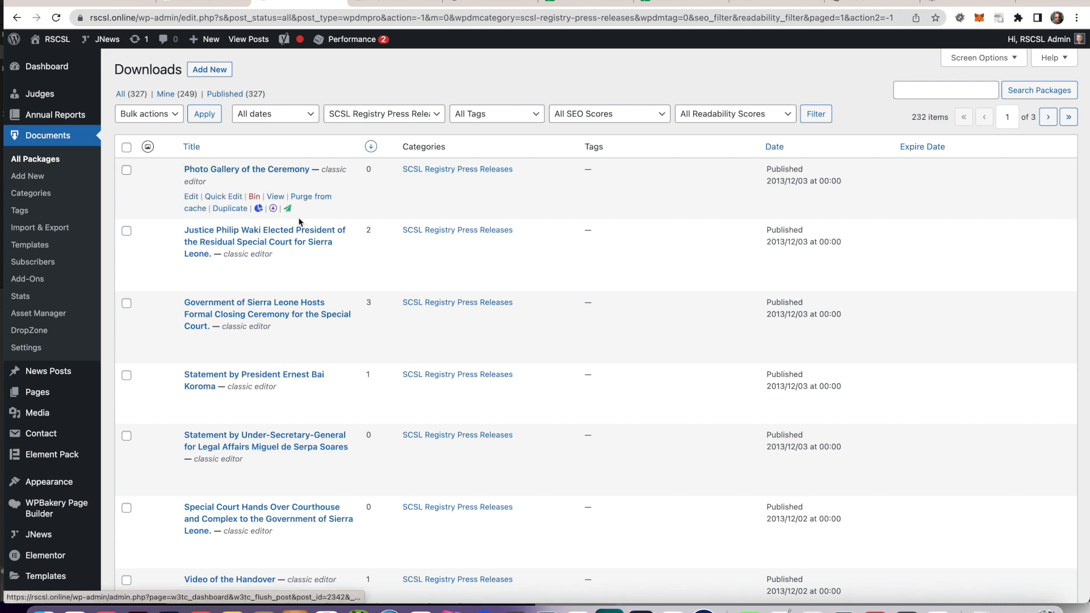
# Step: Examine the filtered SCSL Registry Press Releases packages, checking their titles, categories and publication dates
pyautogui.scroll(-3, 295, 250)
pyautogui.scroll(-3, 295, 250)
pyautogui.scroll(6, 295, 250)
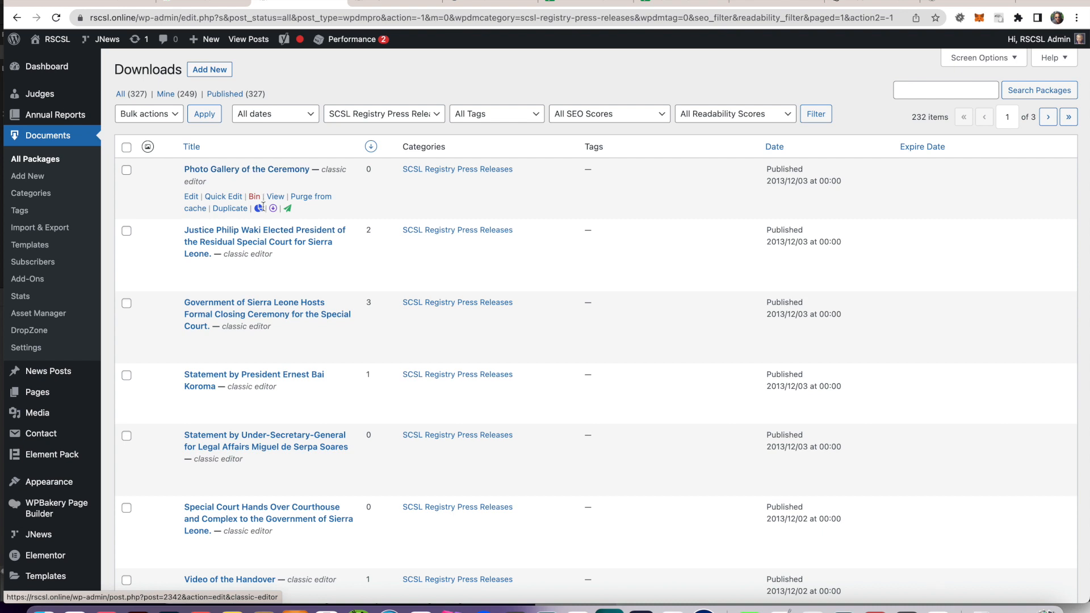
pyautogui.scroll(-2, 257, 284)
pyautogui.scroll(-10, 257, 283)
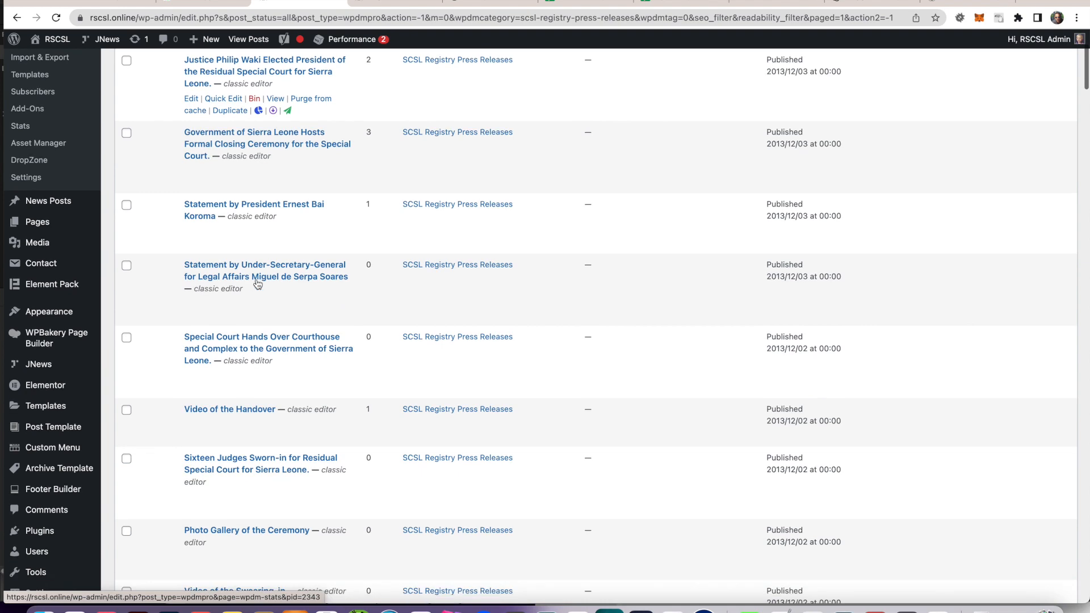
pyautogui.scroll(-9, 257, 284)
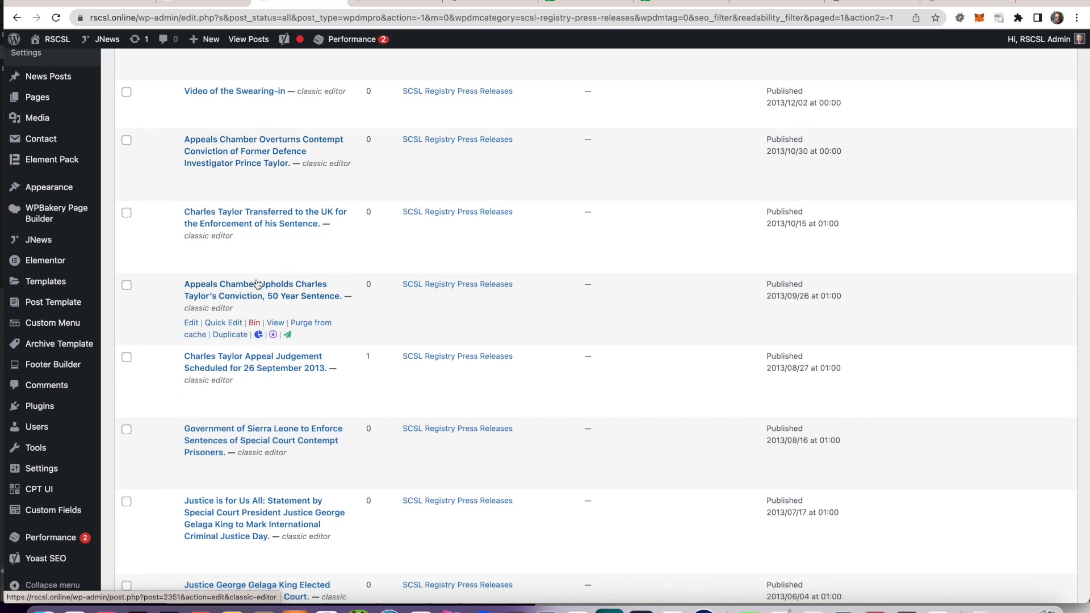
pyautogui.scroll(20, 257, 284)
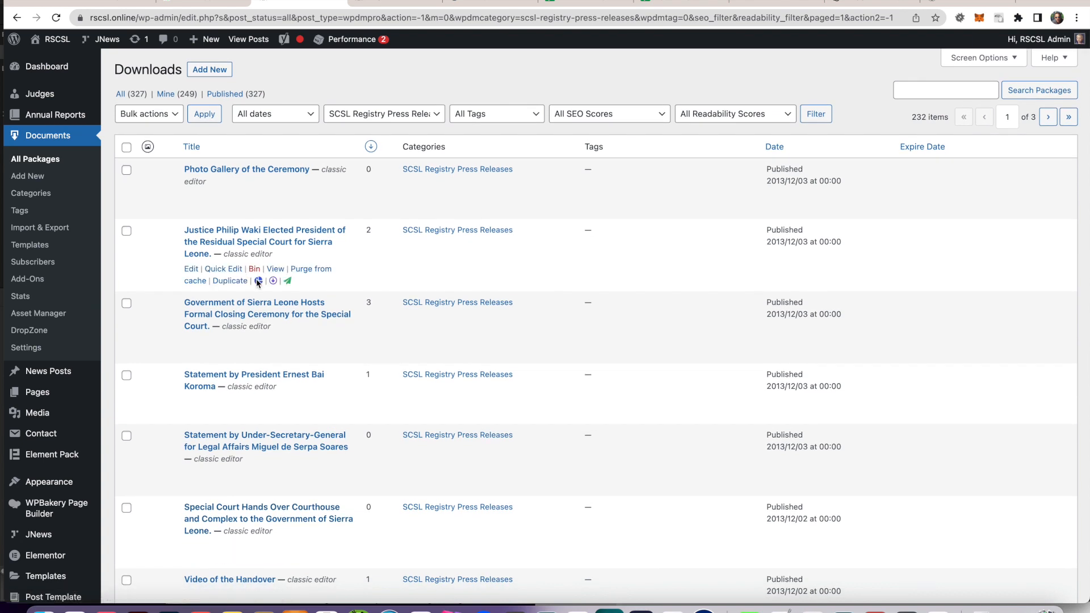
pyautogui.moveTo(47, 376)
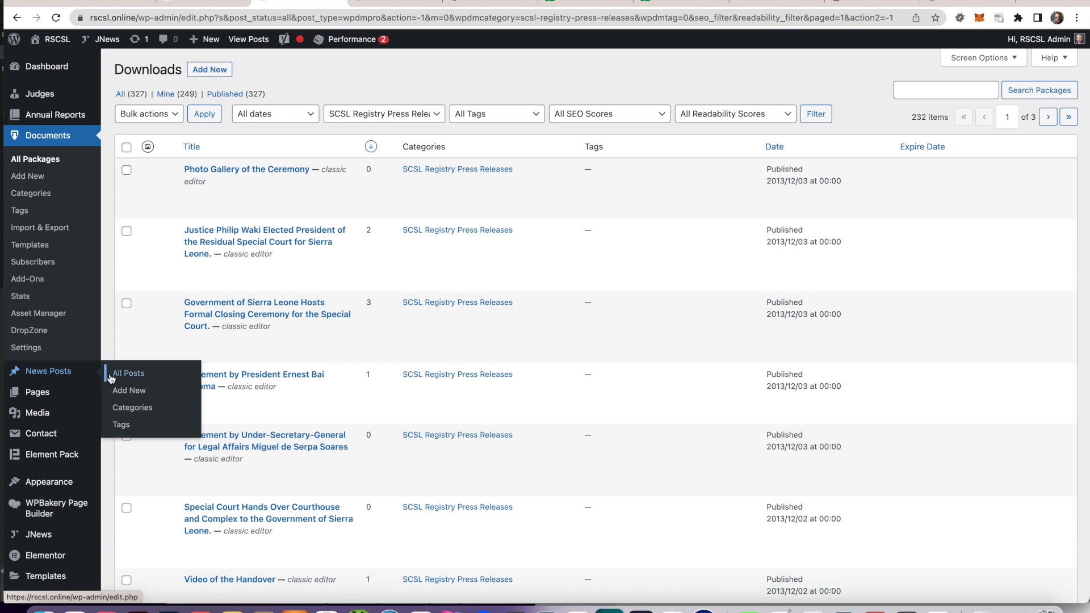
pyautogui.scroll(-12, 176, 311)
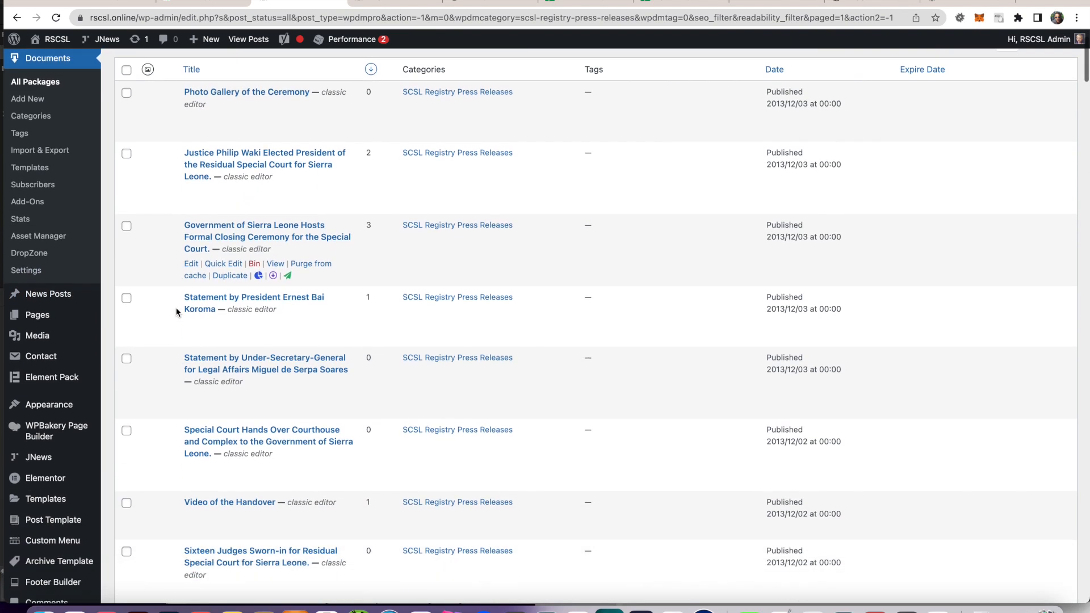
pyautogui.scroll(12, 175, 312)
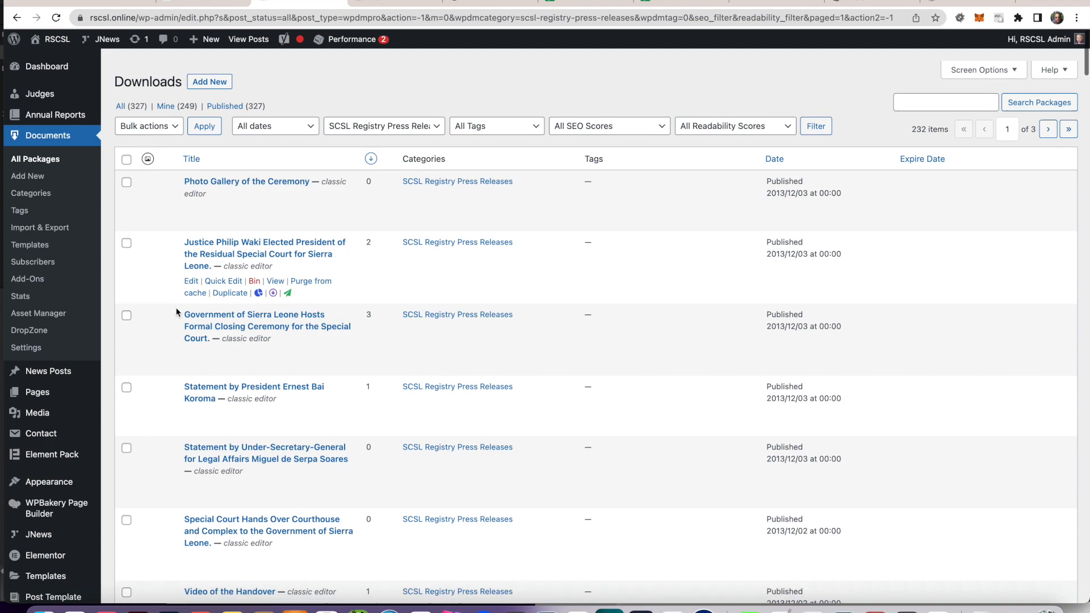